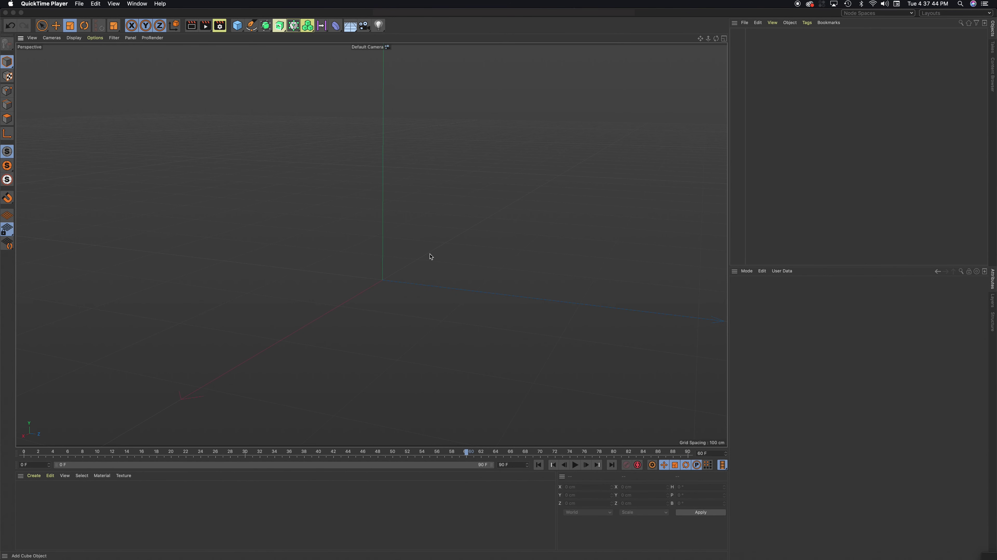
Add a particle Emitter at the origin from Simulate > Particles.
scroll(412, 249, down, 2)
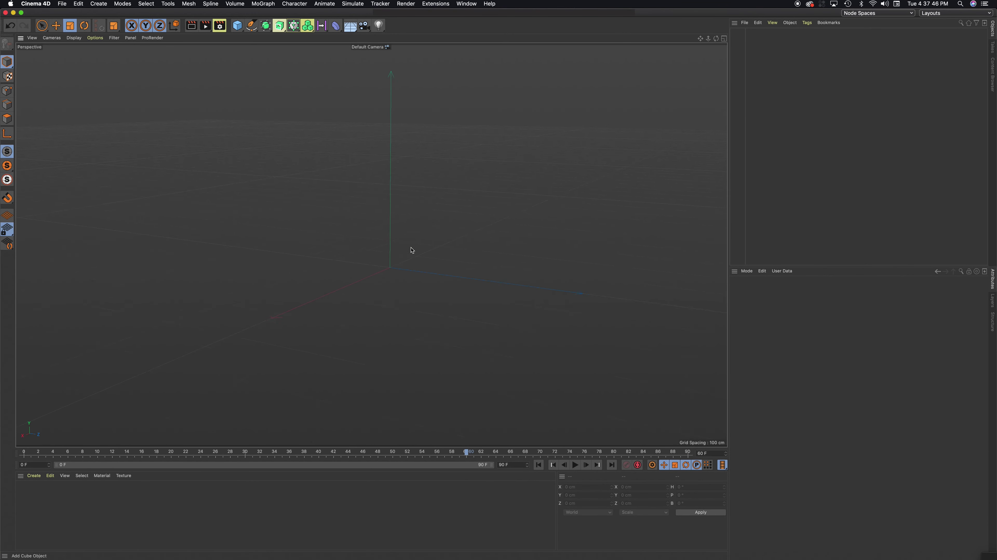
scroll(423, 243, down, 2)
click(353, 4)
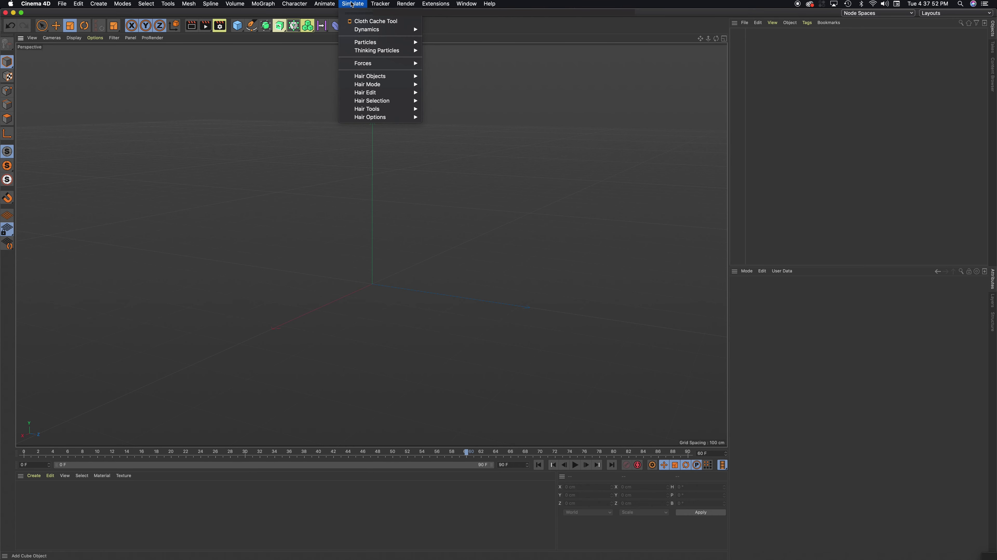
mouse_move(373, 44)
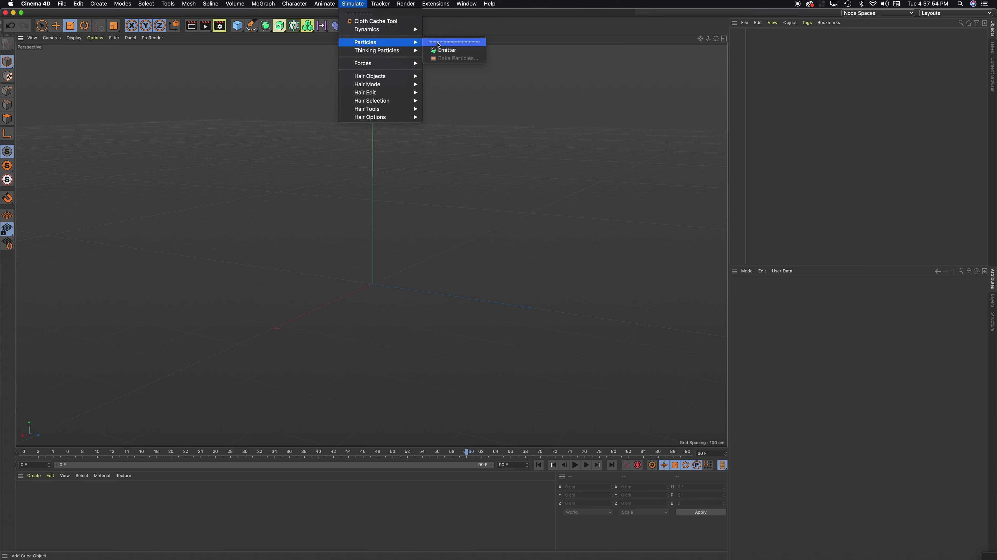
click(446, 51)
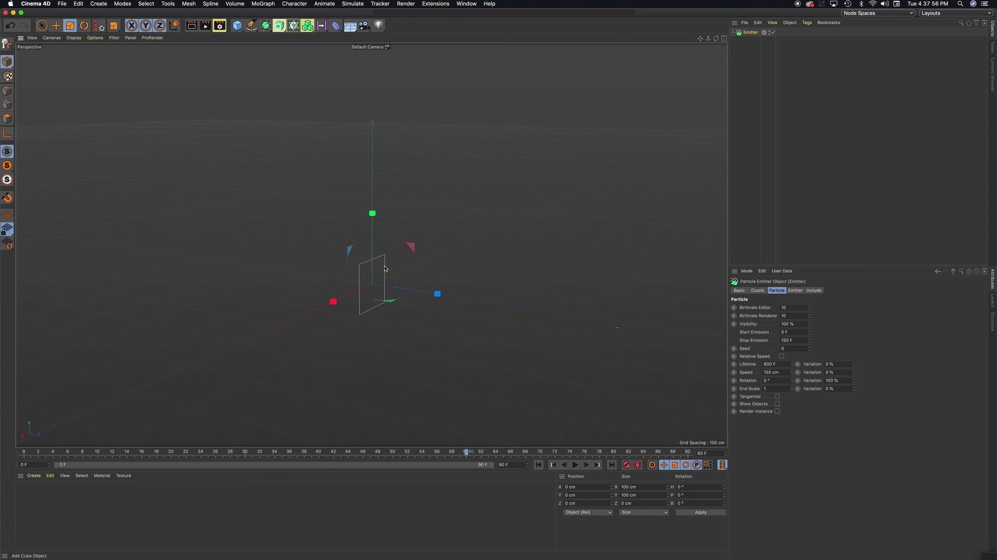
alt+drag(386, 268, 385, 239)
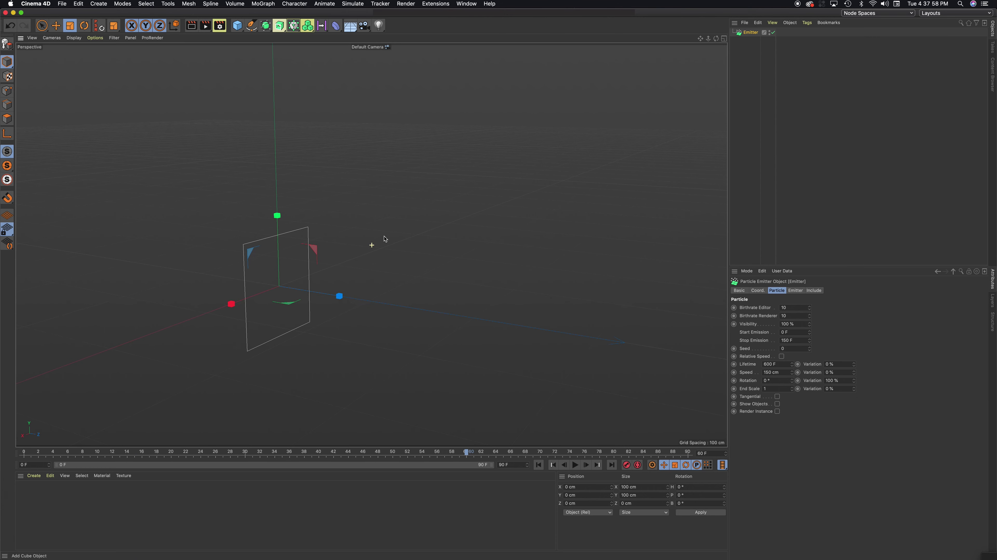
alt+middle_drag(386, 239, 421, 206)
key(e)
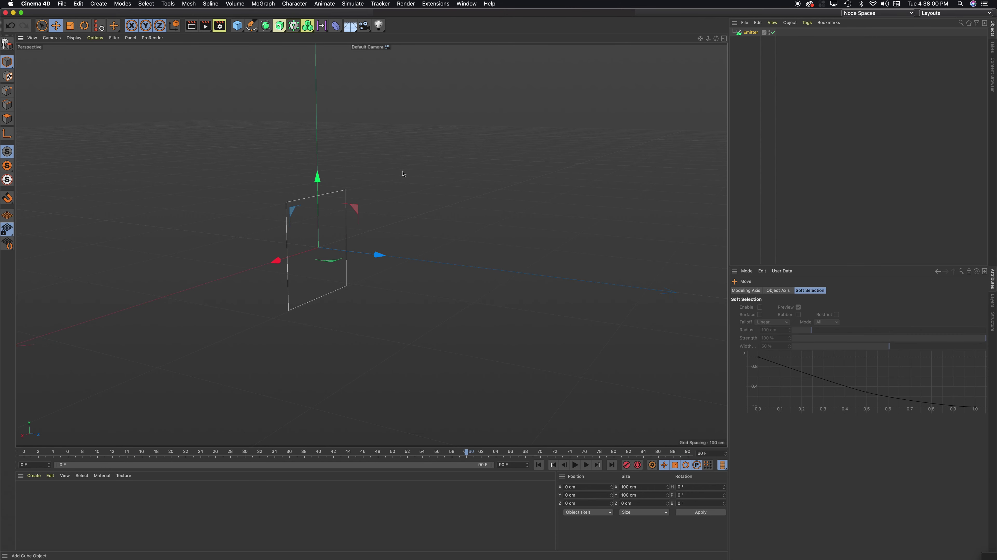
mouse_move(403, 173)
alt+mouse_down()
mouse_move(410, 162)
mouse_move(385, 162)
mouse_move(404, 166)
alt+mouse_up()
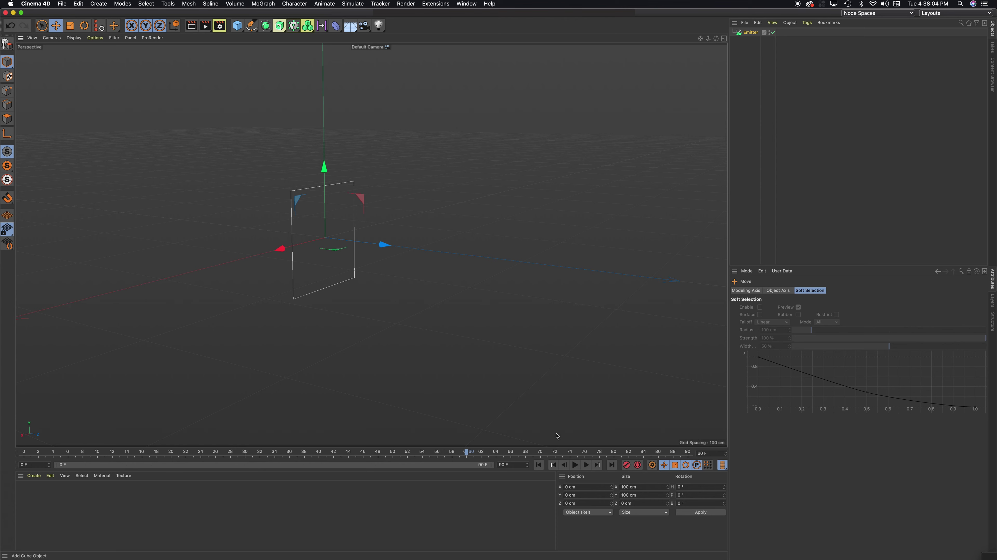
Play the animation and stop at frame 79 so particles stream from the emitter.
click(576, 465)
alt+drag(466, 341, 439, 330)
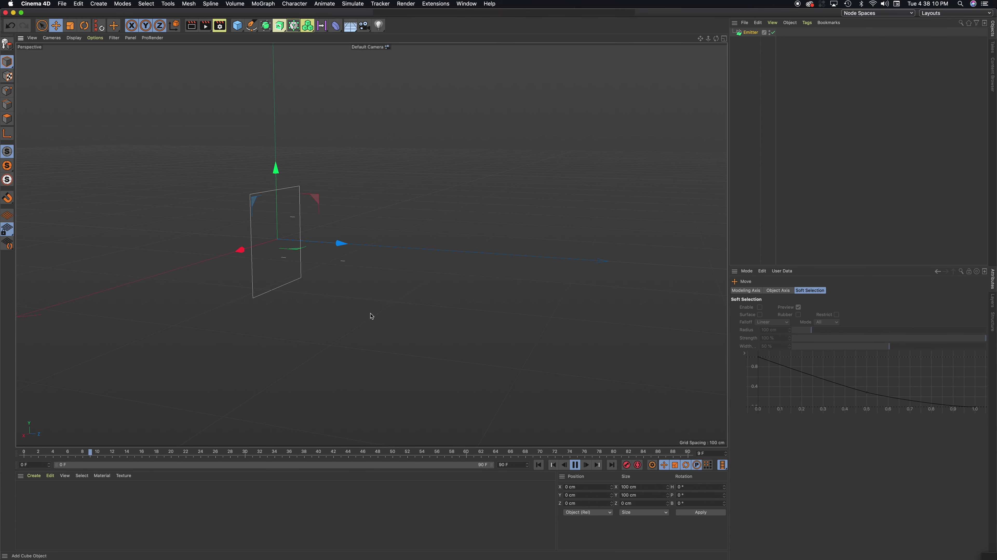
click(576, 464)
alt+middle_drag(558, 279, 370, 240)
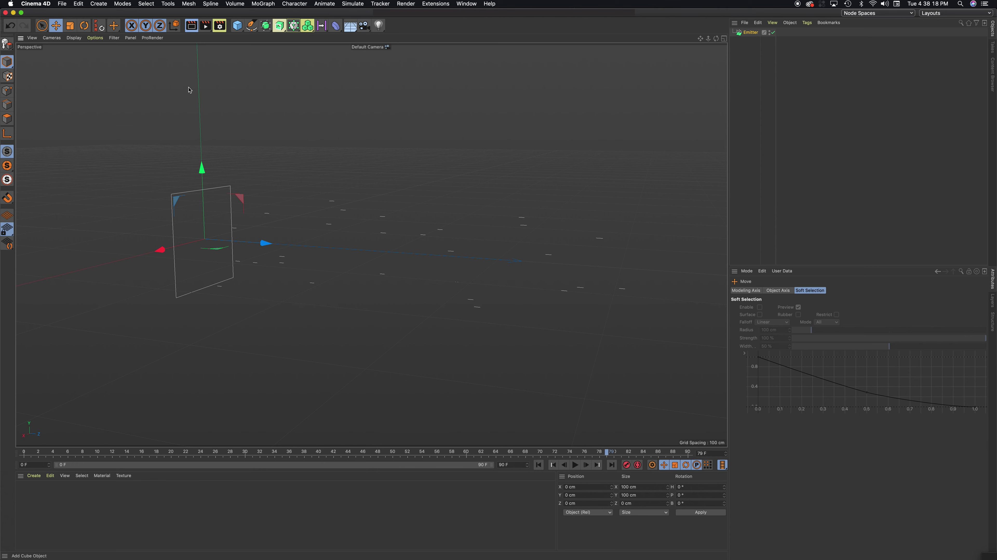
Run a quick viewport render of the particles, then dismiss it.
key(ctrl+r)
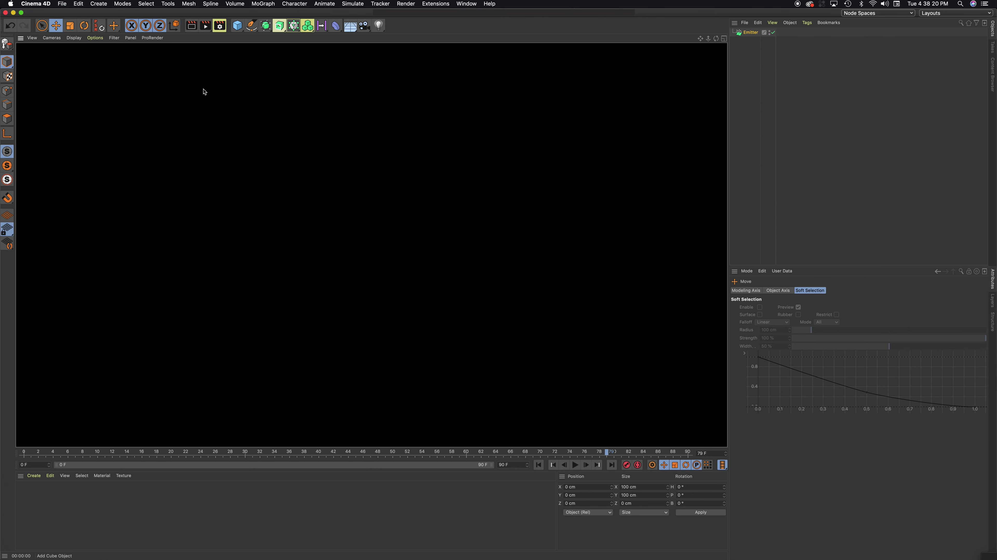
click(279, 127)
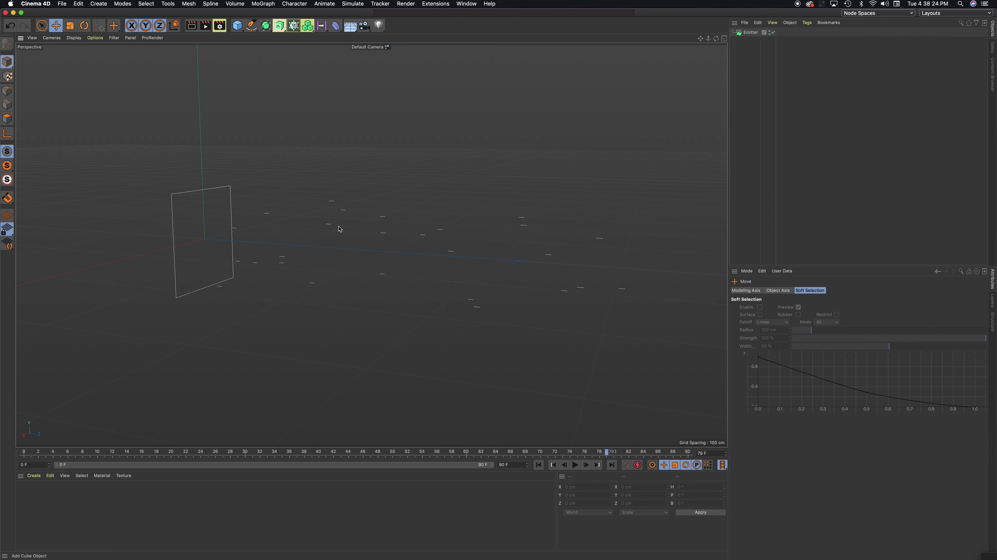
alt+drag(374, 214, 367, 212)
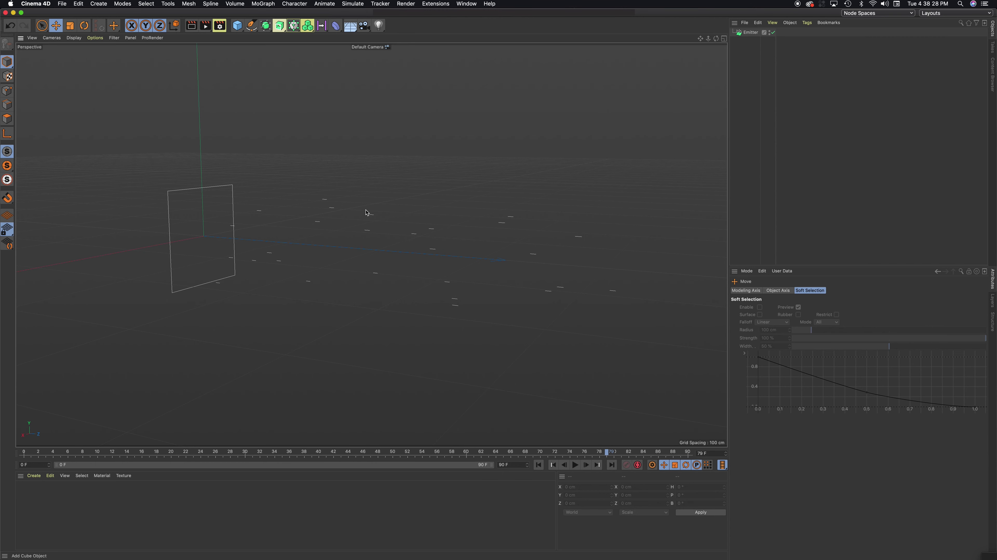
Add a Cube primitive to the scene.
click(238, 25)
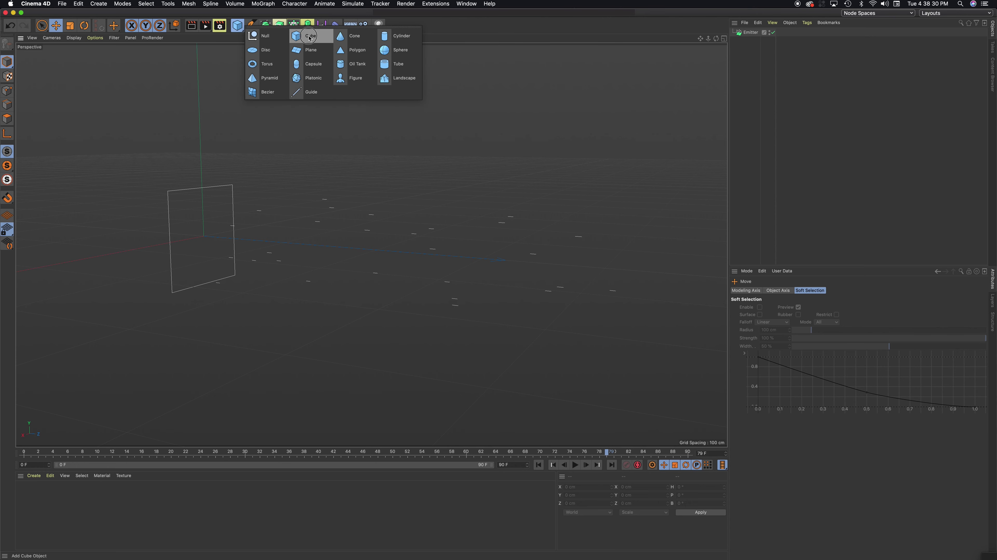
click(259, 35)
scroll(349, 102, down, 5)
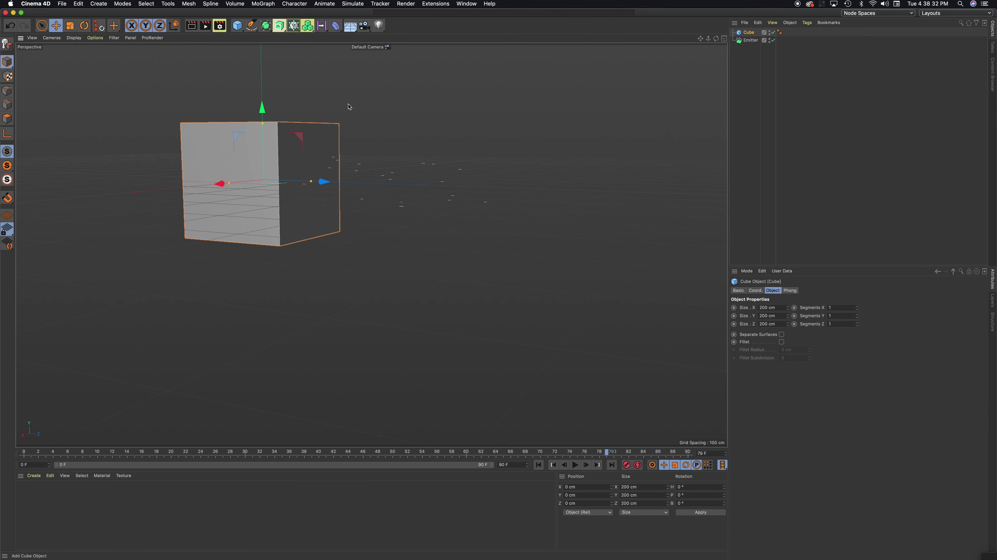
alt+middle_drag(345, 107, 349, 140)
scroll(355, 139, up, 3)
scroll(343, 134, down, 1)
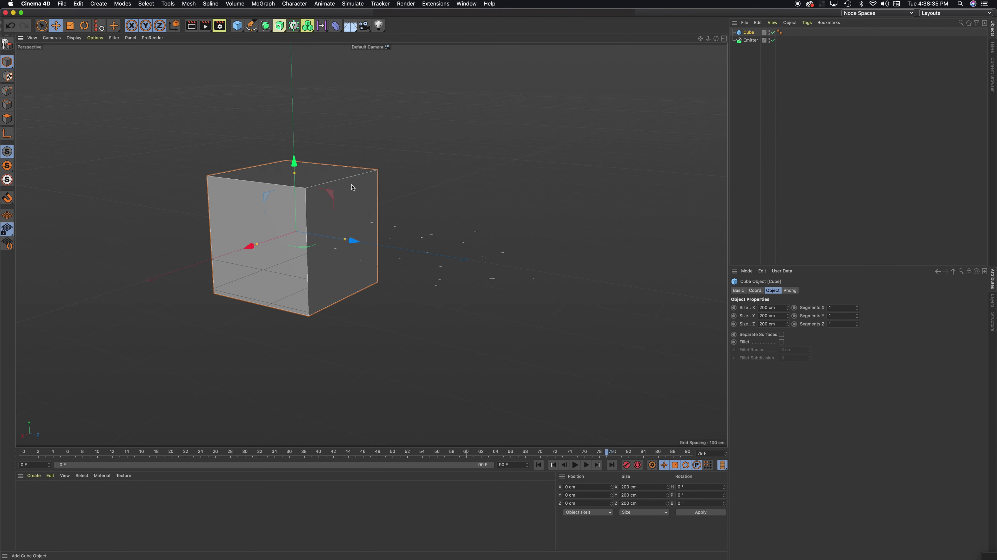
Scale the cube down from 200 cm to about 13.558 cm per side.
click(71, 26)
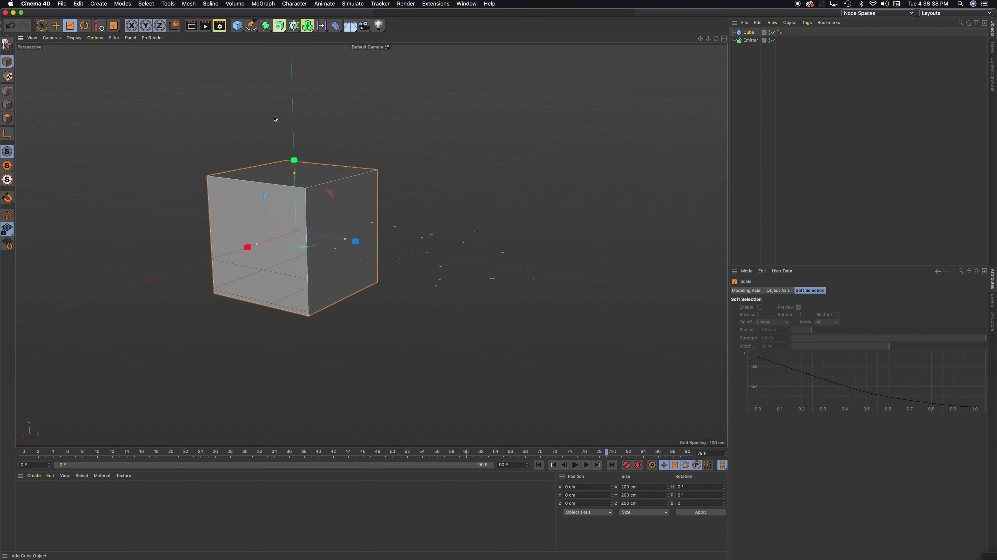
drag(419, 152, 177, 260)
scroll(306, 226, up, 4)
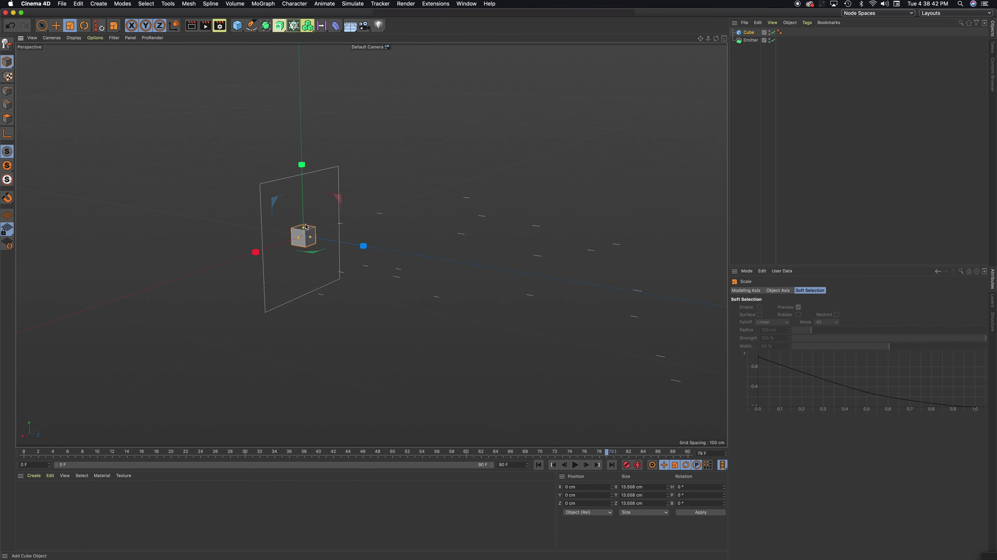
mouse_move(344, 227)
alt+mouse_down()
mouse_move(290, 216)
mouse_move(347, 219)
alt+mouse_up()
alt+middle_drag(369, 188, 307, 159)
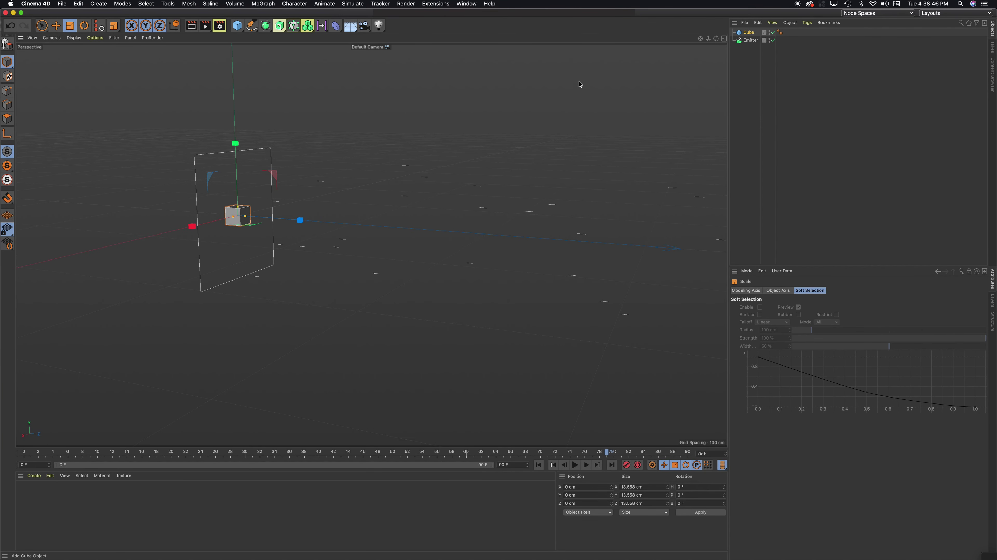
Nest the Cube under the Emitter, play to frame 69 and render the cube particles.
drag(750, 35, 751, 44)
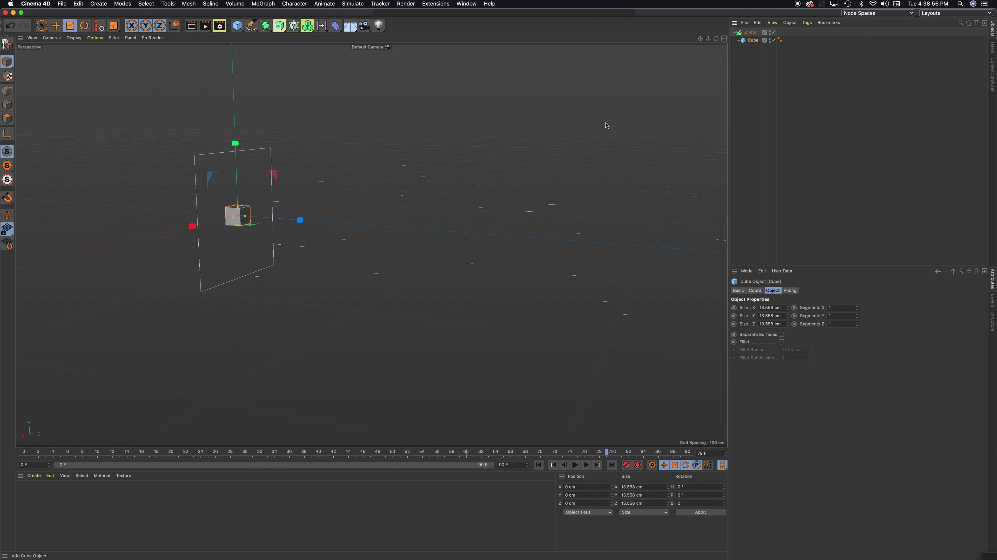
click(576, 464)
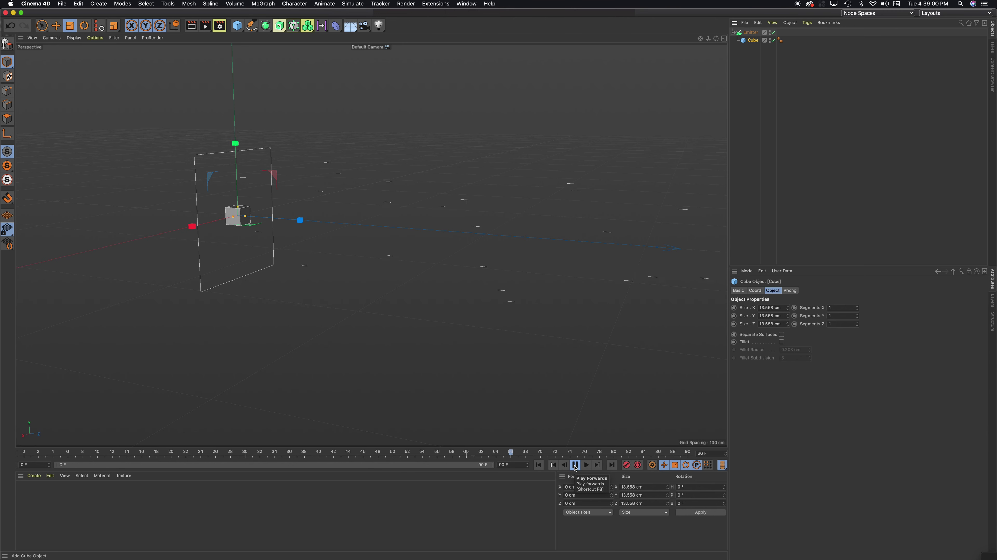
click(575, 465)
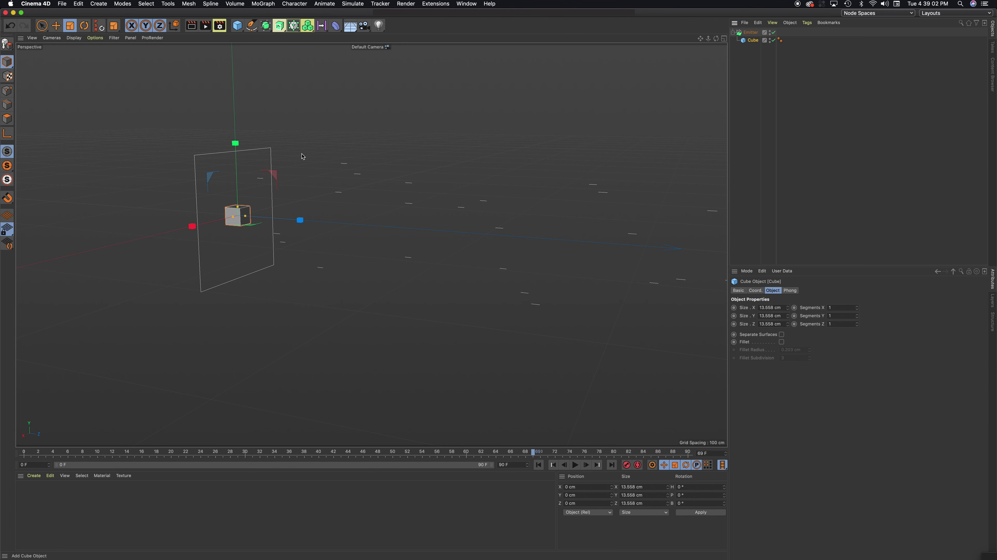
click(194, 30)
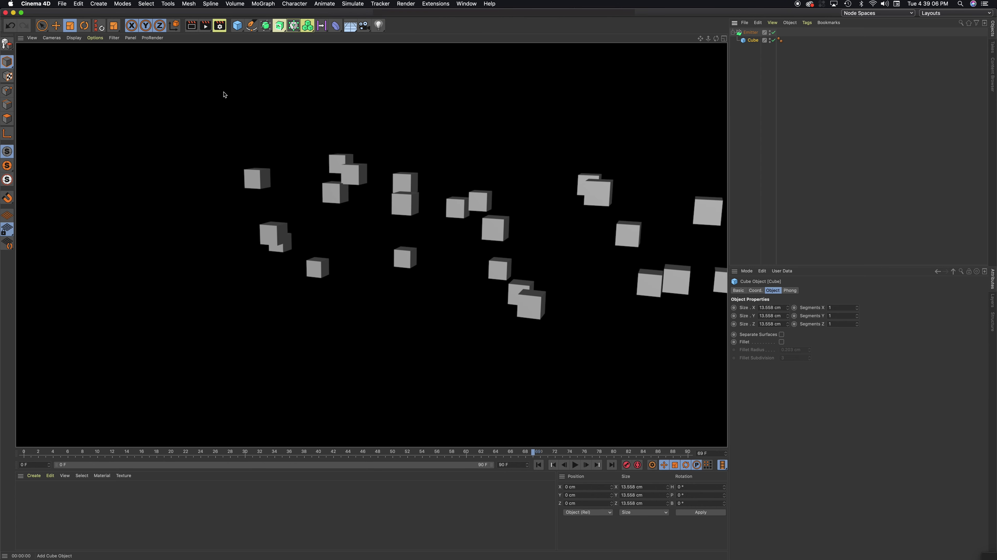
Enable Show Objects on the Emitter's Particle tab so particles display as cubes.
click(309, 197)
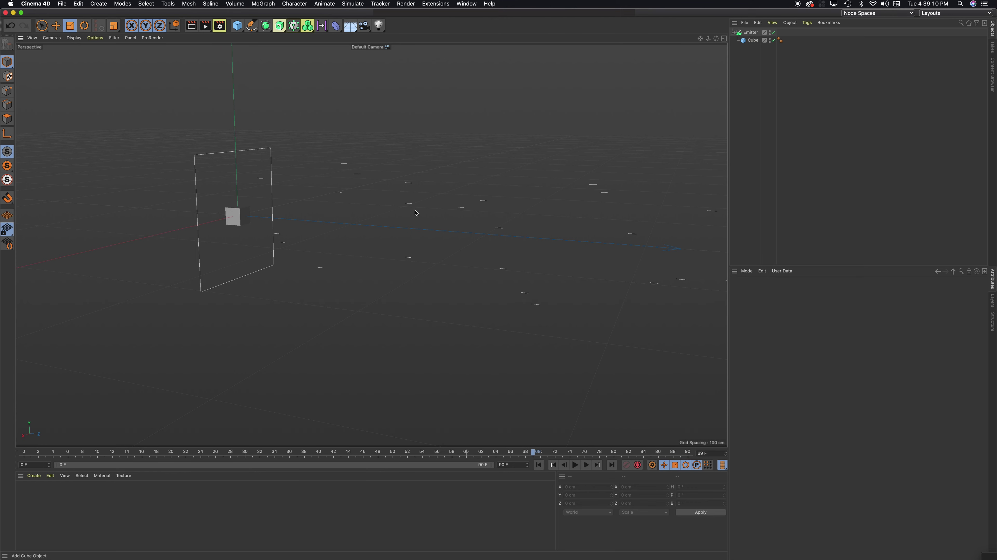
alt+middle_drag(416, 213, 350, 214)
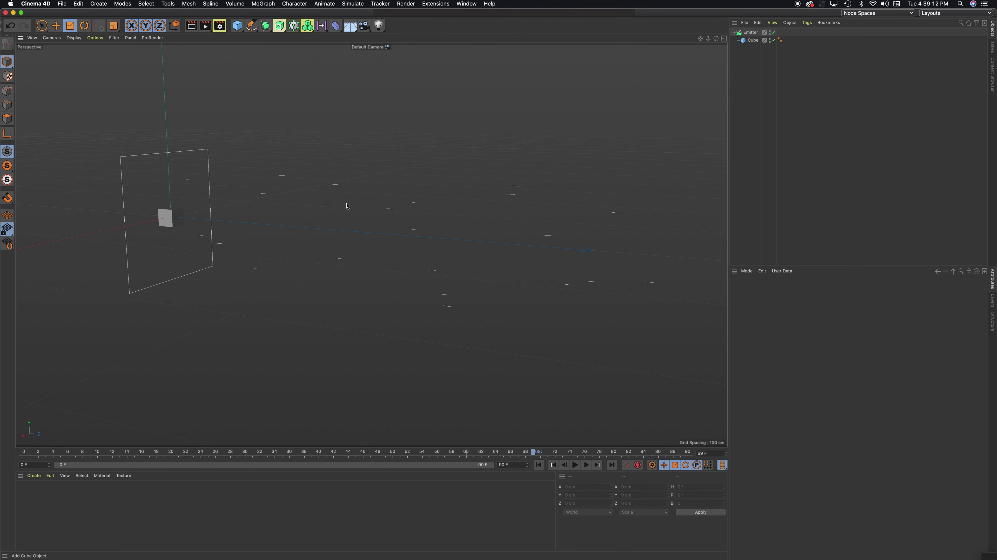
click(749, 32)
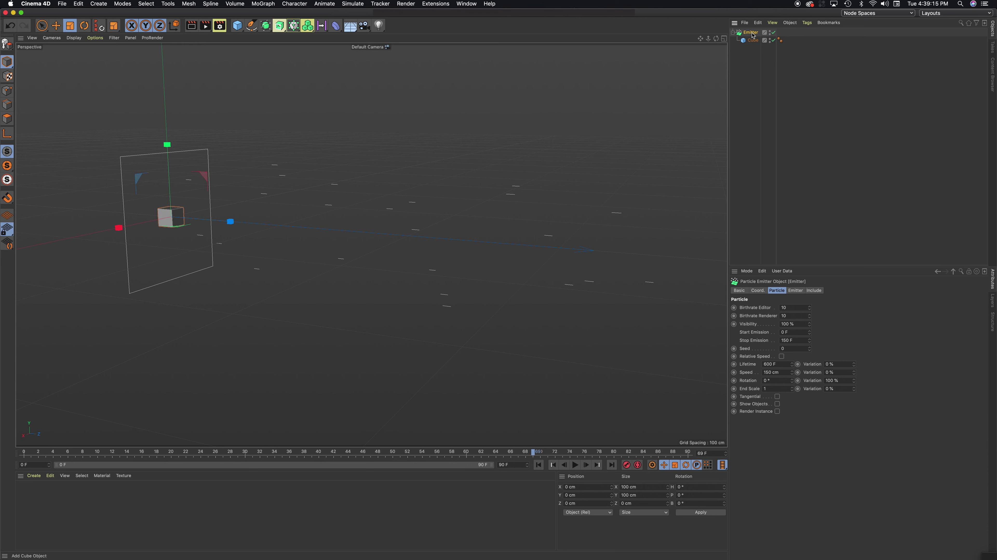
click(777, 404)
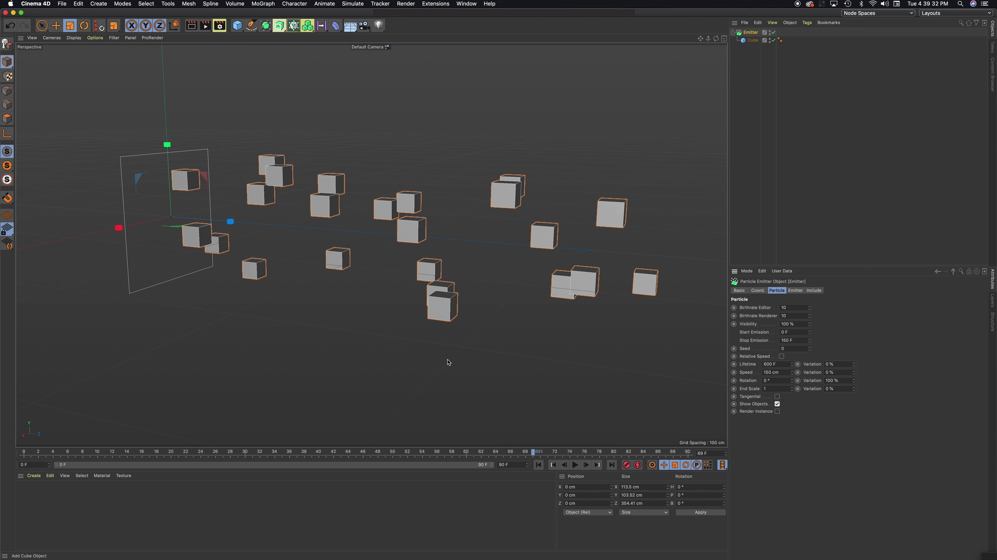
Play the animation in a loop to watch cube particles leave the emitter.
click(576, 466)
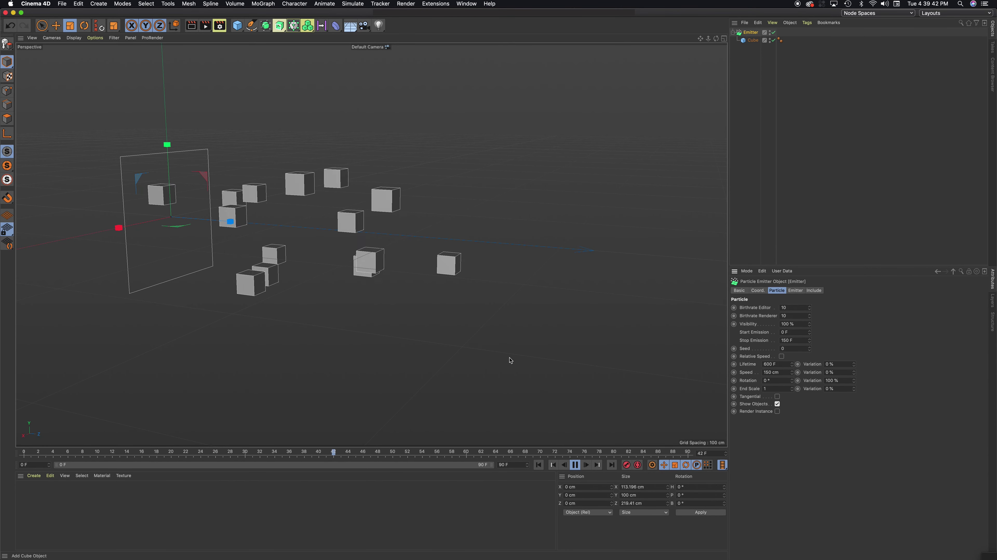
mouse_move(510, 359)
alt+mouse_down()
mouse_move(427, 265)
mouse_move(430, 278)
alt+mouse_up()
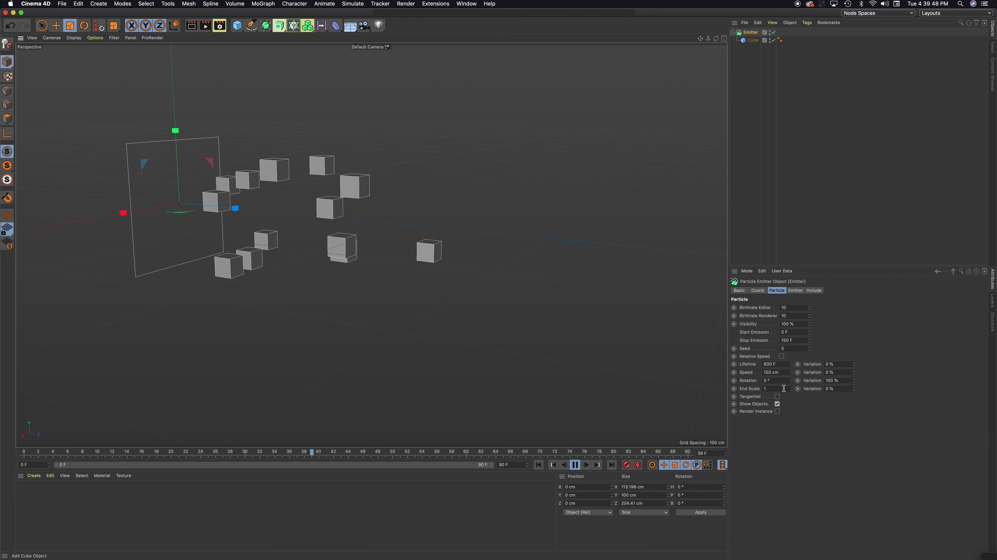
Set the emitter's particle Rotation to 90° so the cubes tumble.
double_click(778, 382)
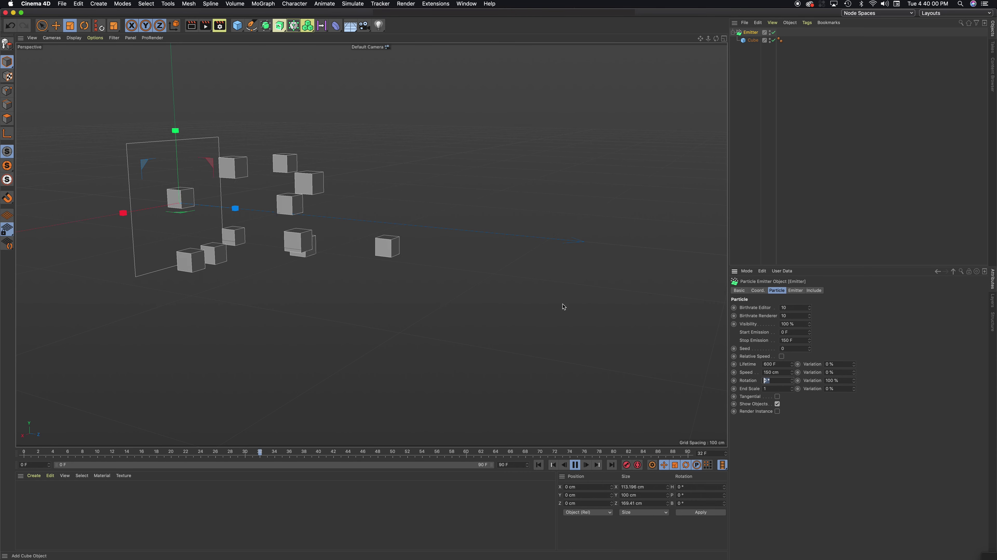
text(90)
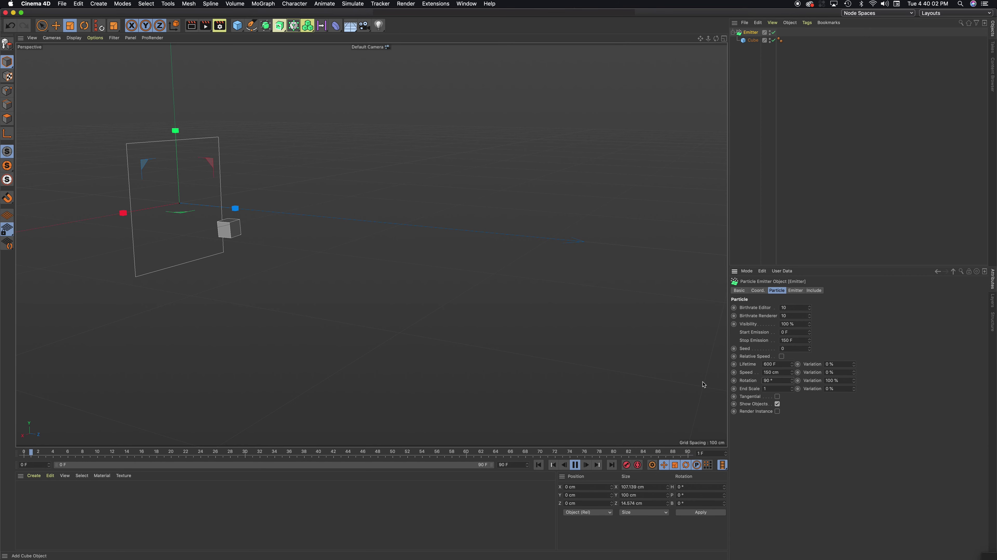
key(Return)
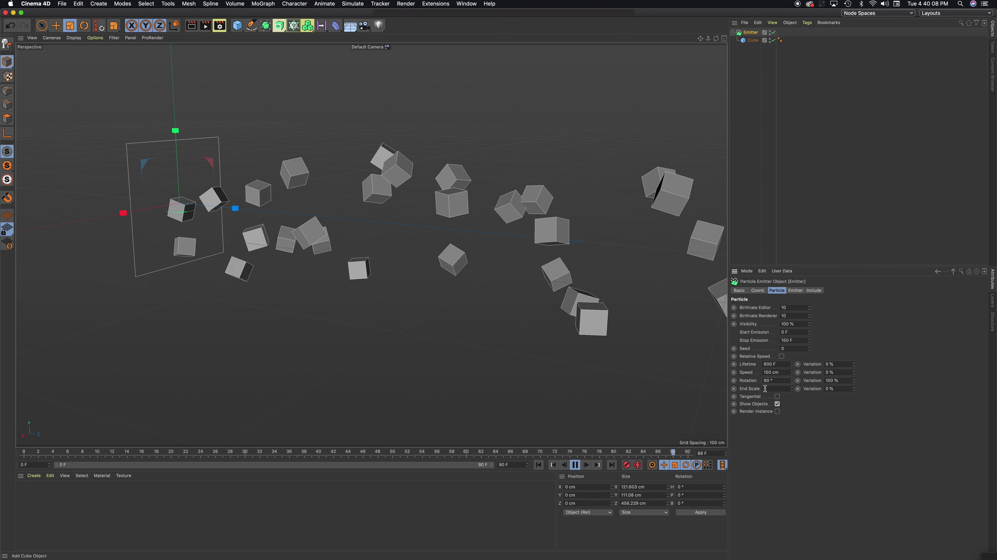
click(837, 389)
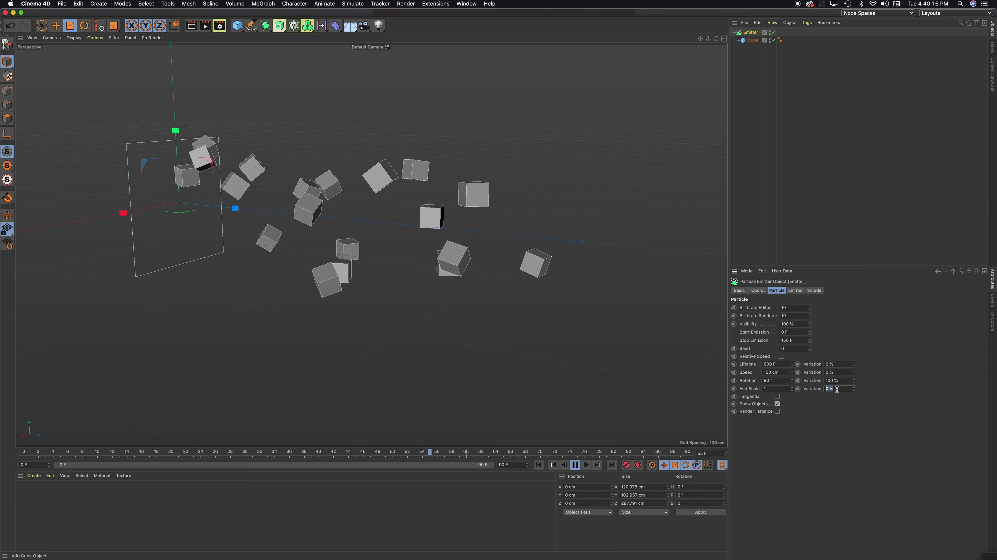
Enter 90 % as the emitter's End Scale variation.
text(90)
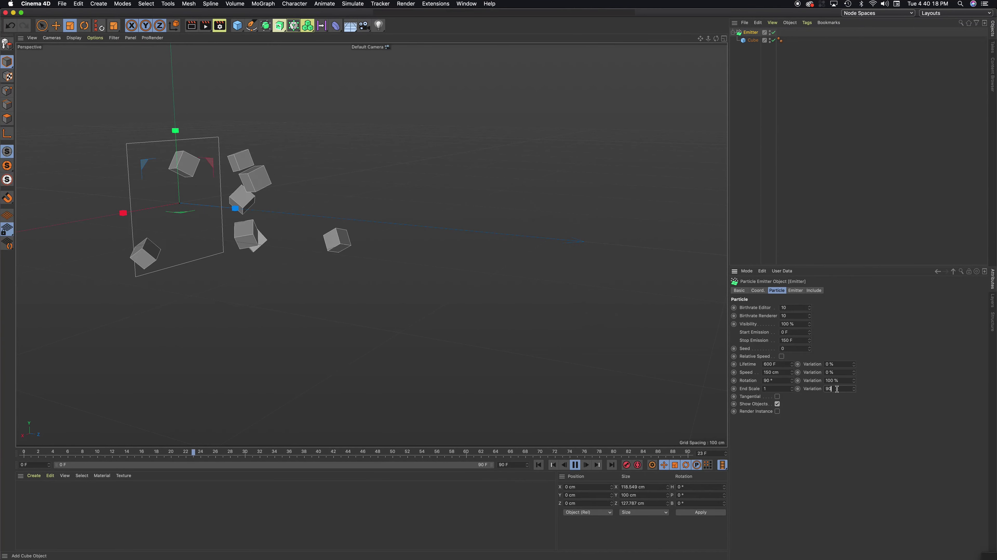
key(Return)
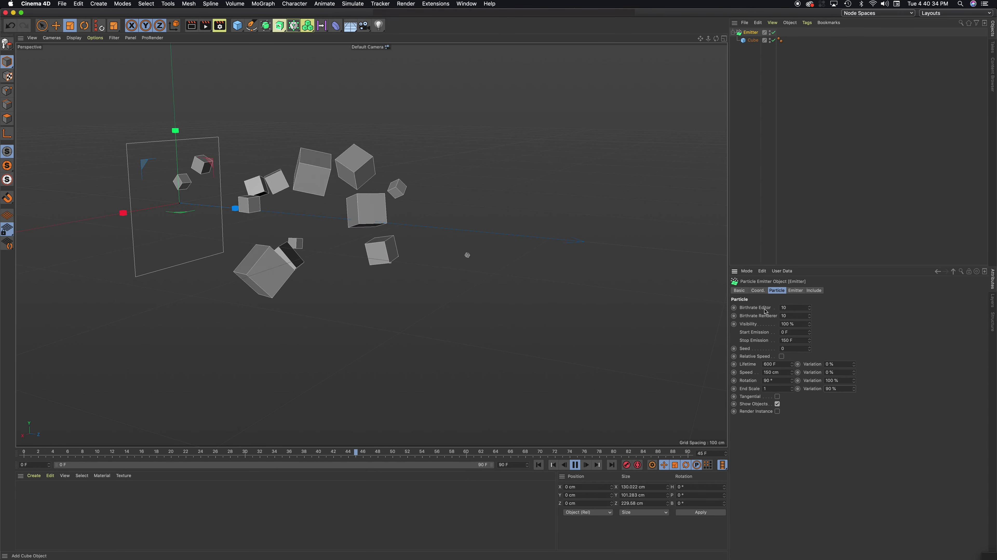
Raise the editor Birthrate to 20 and check the 0 F to 150 F emission range.
double_click(787, 308)
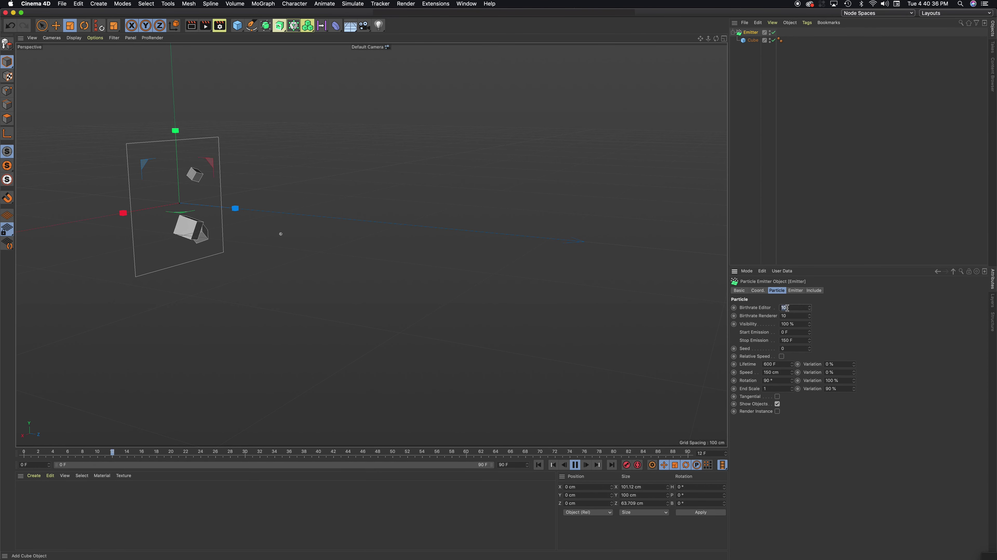
text(20)
key(Return)
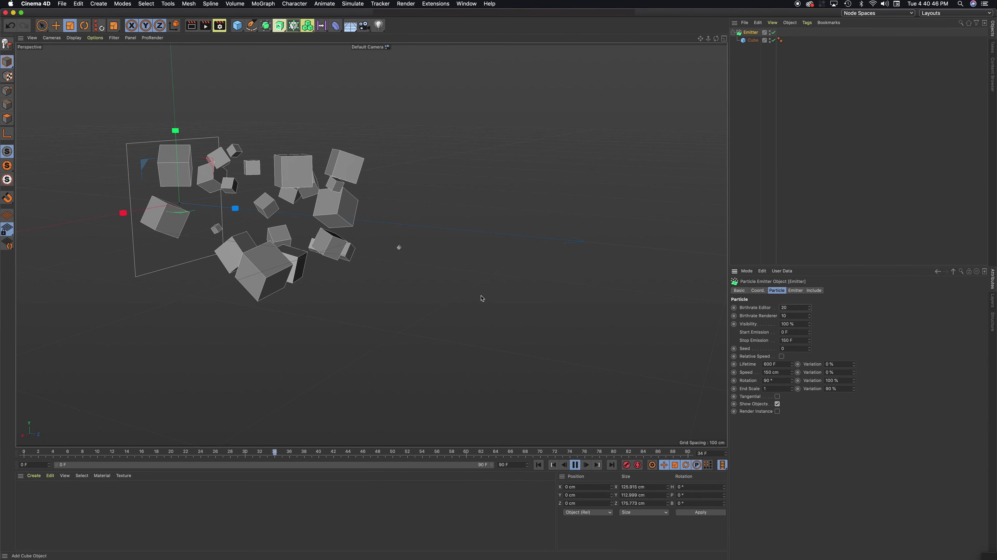
click(785, 331)
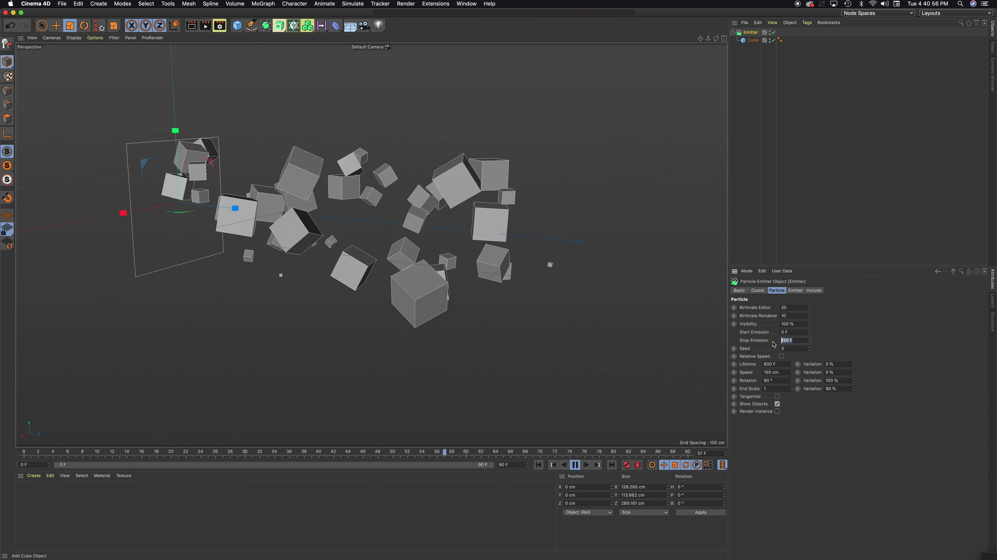
click(795, 341)
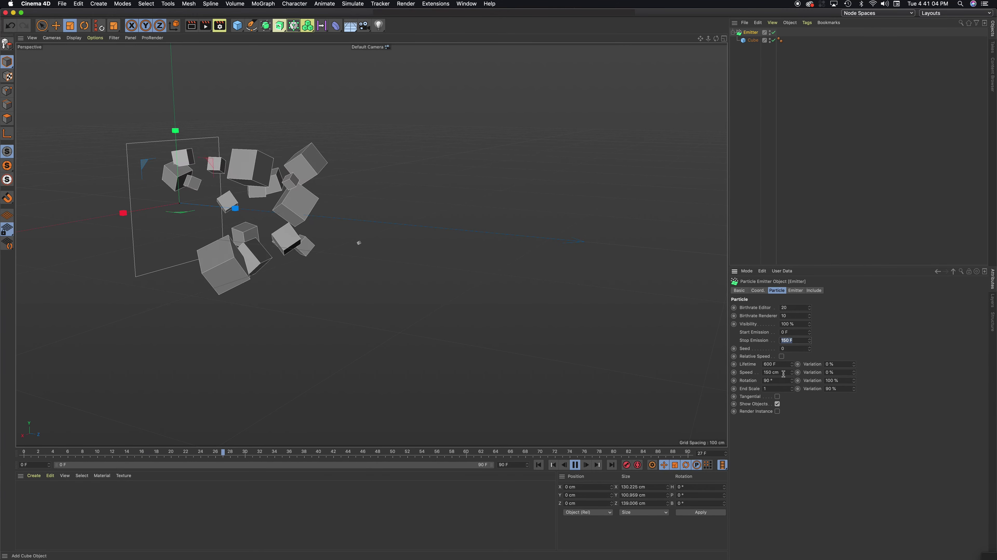
double_click(754, 373)
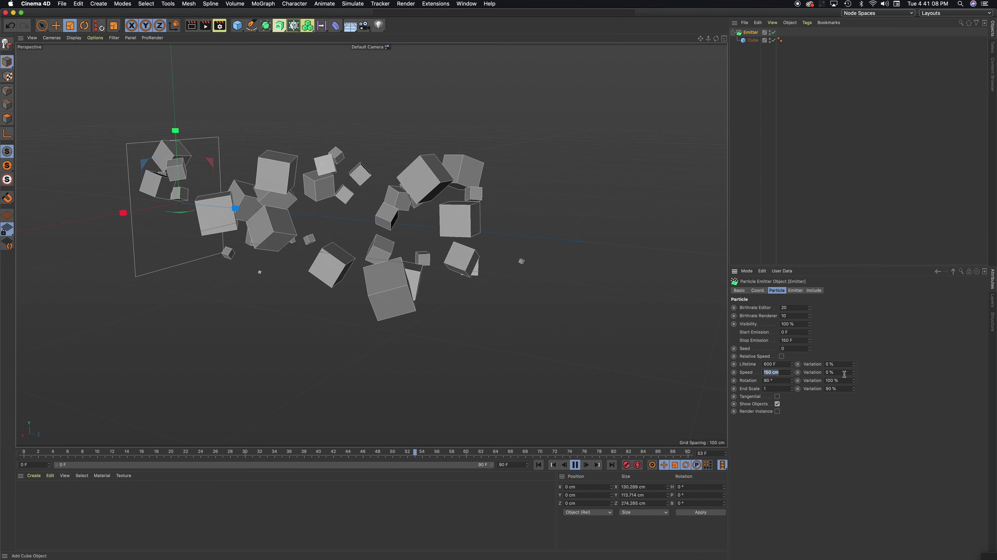
double_click(830, 372)
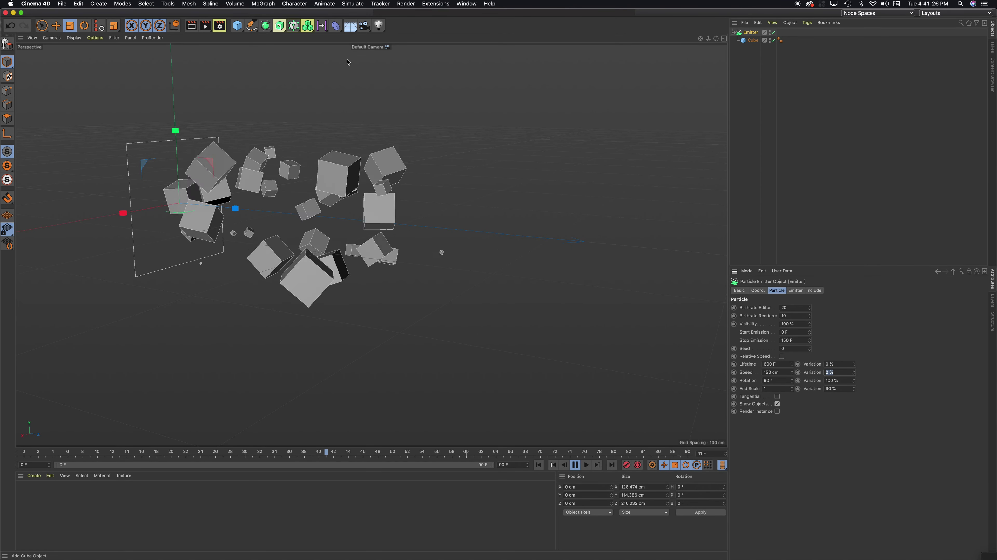
Add a Cone, shrink it to about a third, and nest it under the Emitter.
click(237, 25)
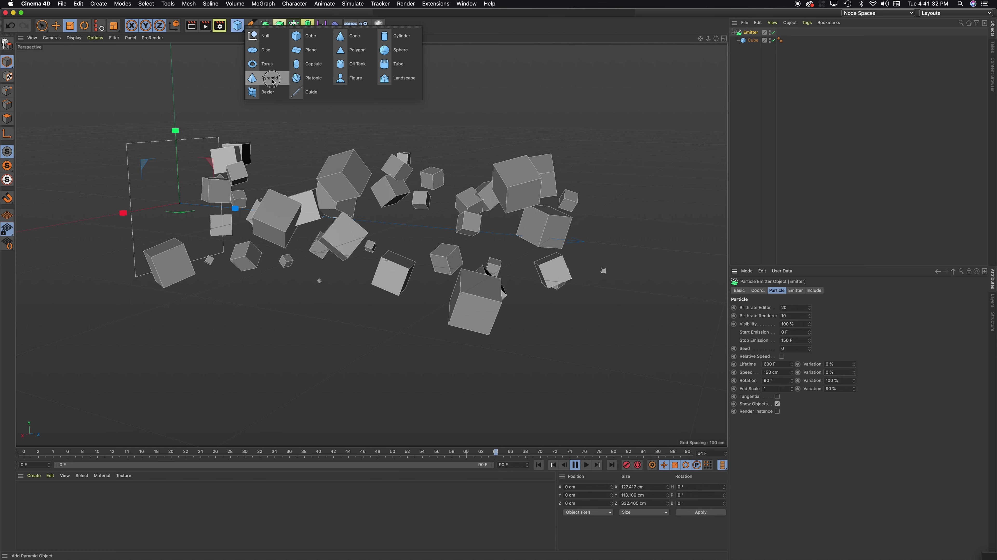
click(358, 39)
drag(334, 111, 167, 197)
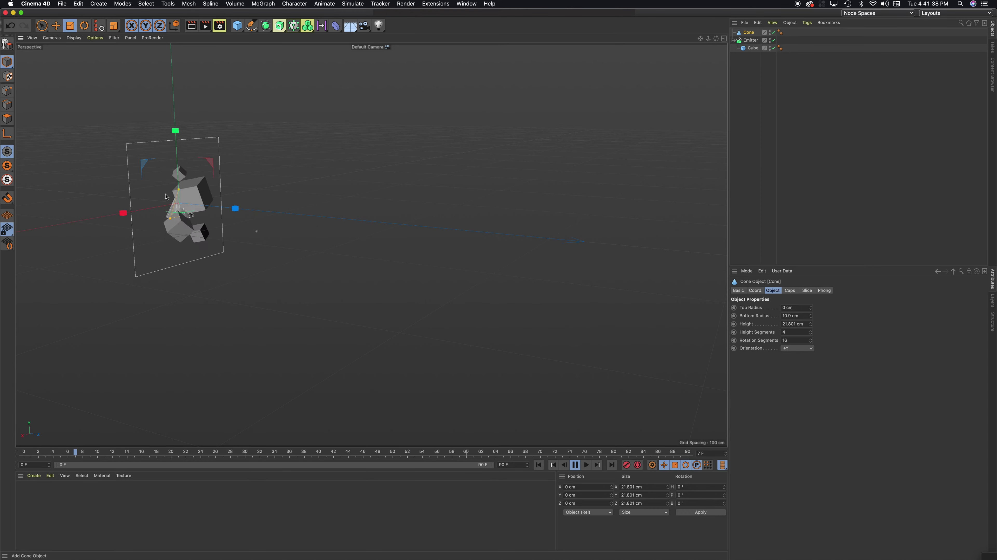
scroll(166, 196, up, 5)
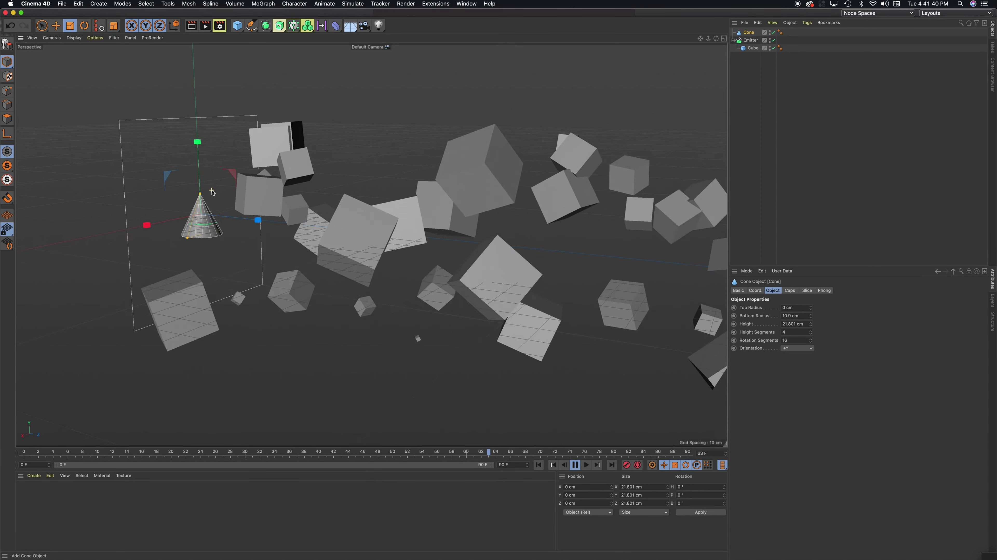
scroll(212, 191, down, 4)
drag(749, 32, 751, 40)
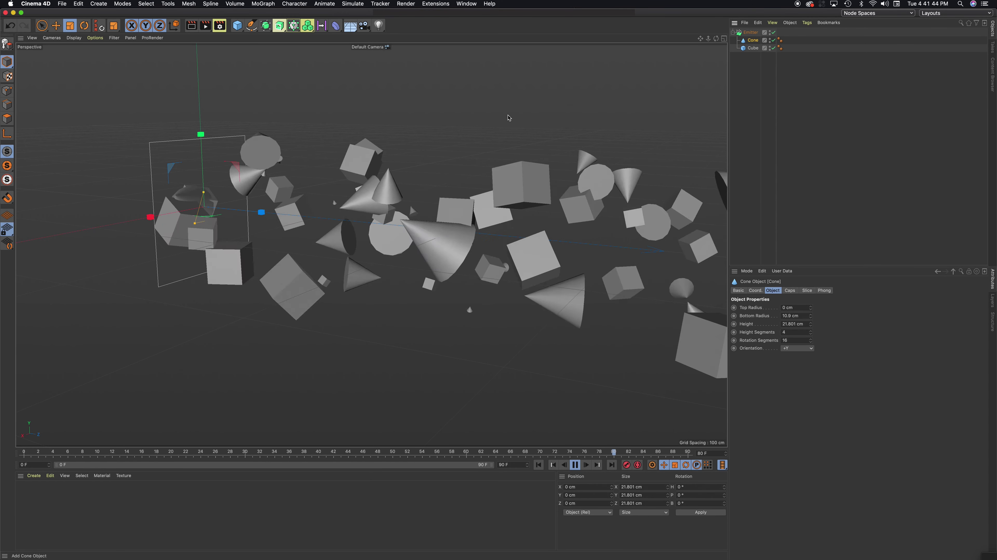
scroll(410, 204, down, 2)
alt+drag(506, 116, 478, 124)
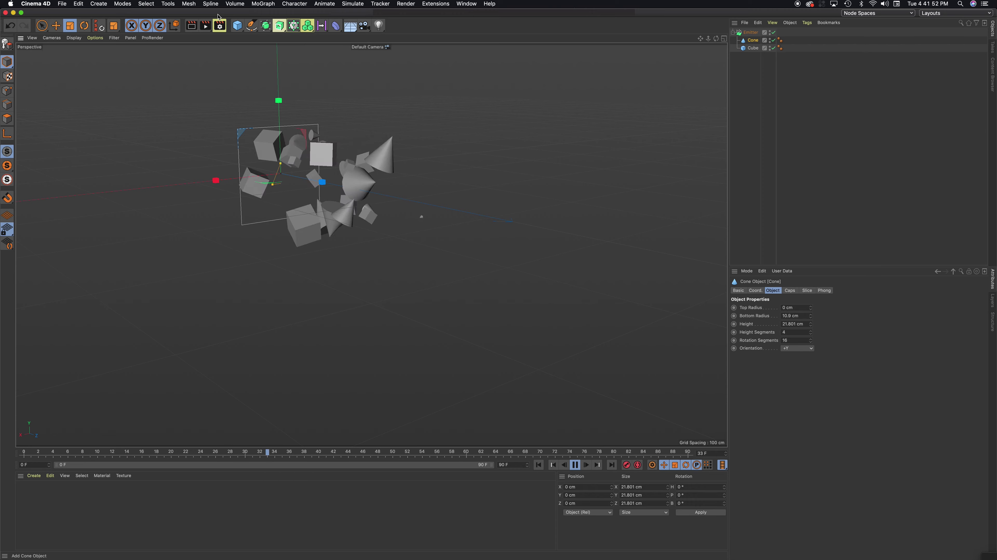
Add a Torus, scale it to an 11.86 cm ring radius, and nest it under the Emitter.
click(238, 26)
click(265, 64)
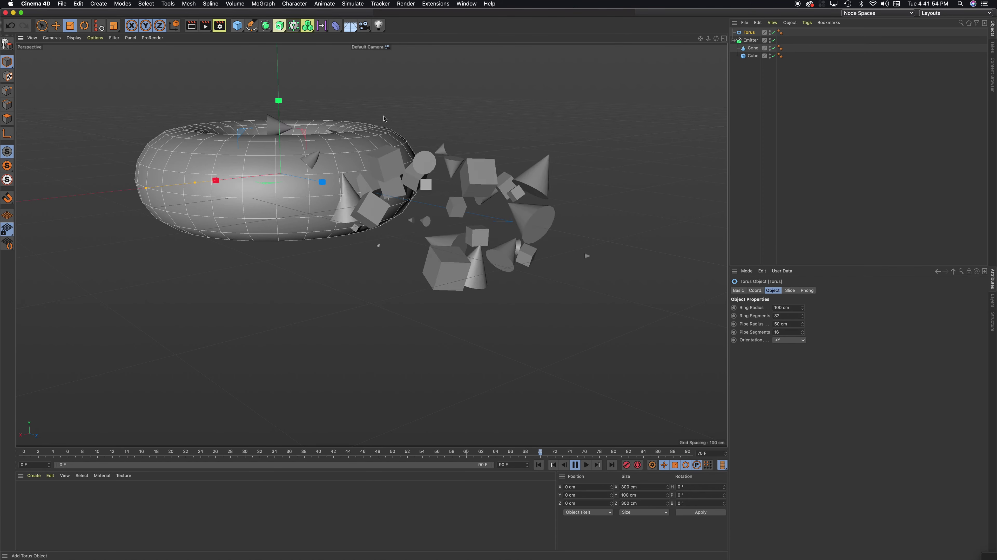
drag(431, 114, 378, 145)
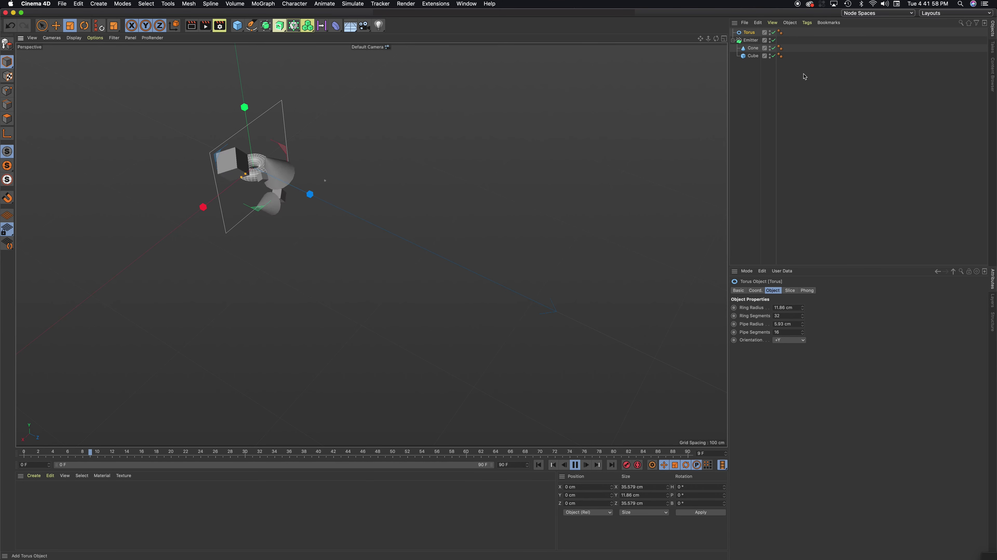
click(750, 34)
drag(749, 42, 750, 41)
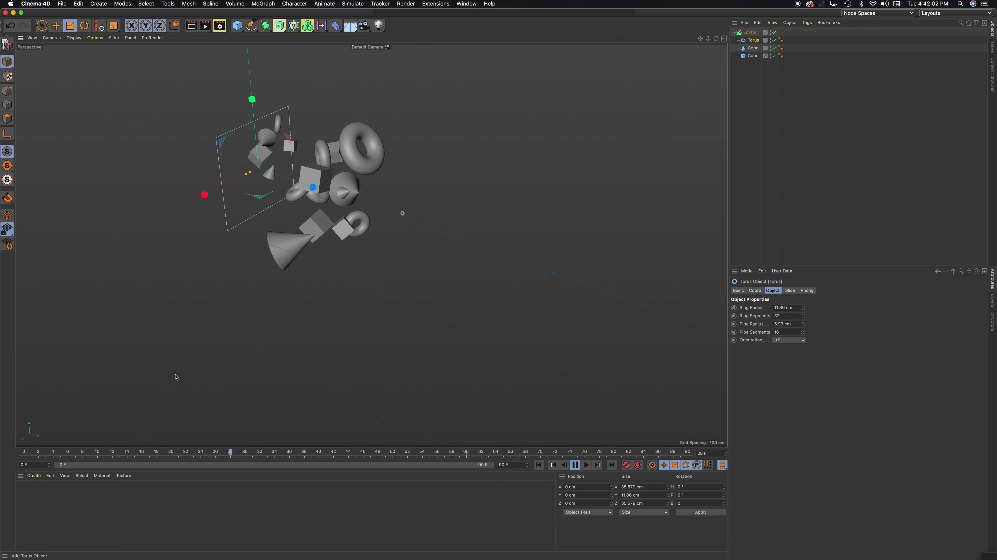
Create three new materials and pause the particle playback.
double_click(91, 510)
double_click(90, 510)
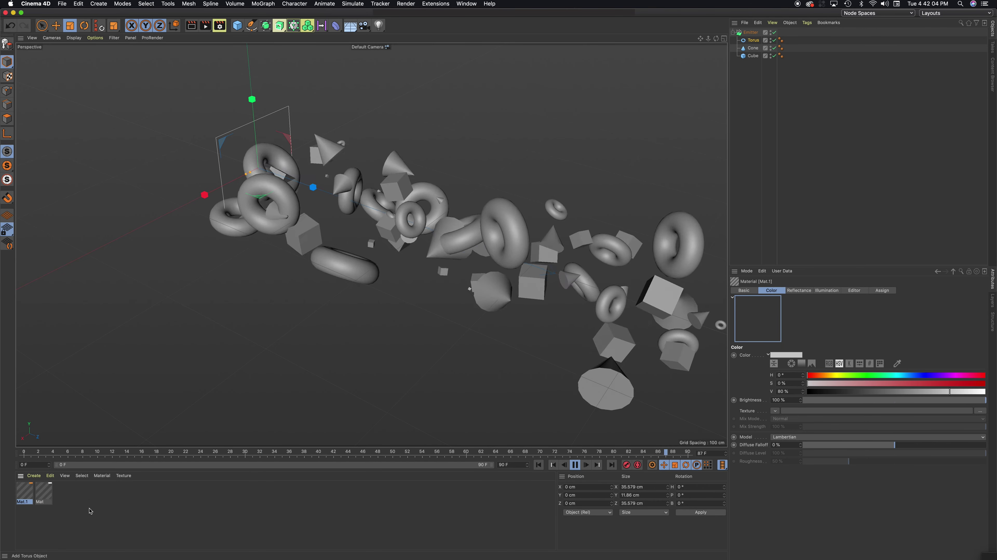
double_click(90, 510)
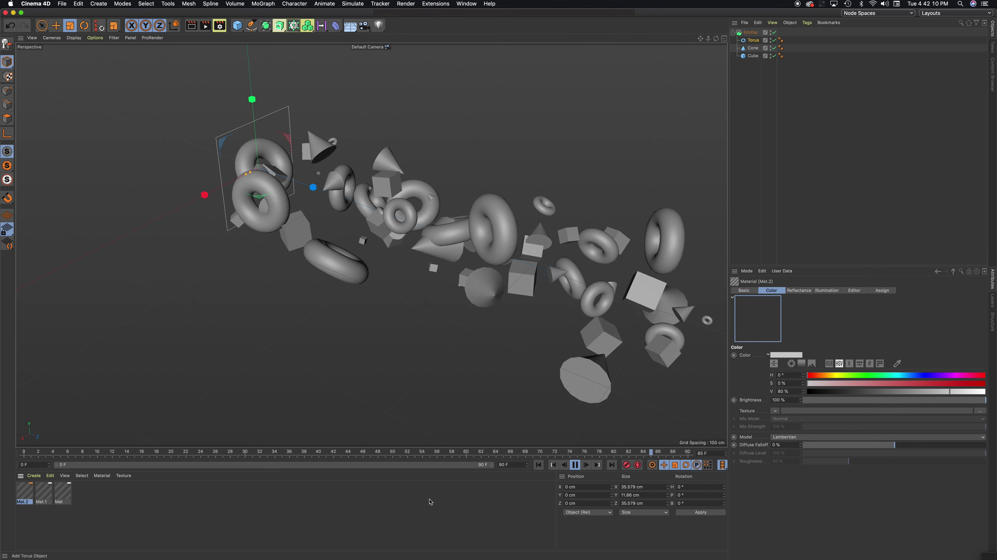
click(576, 465)
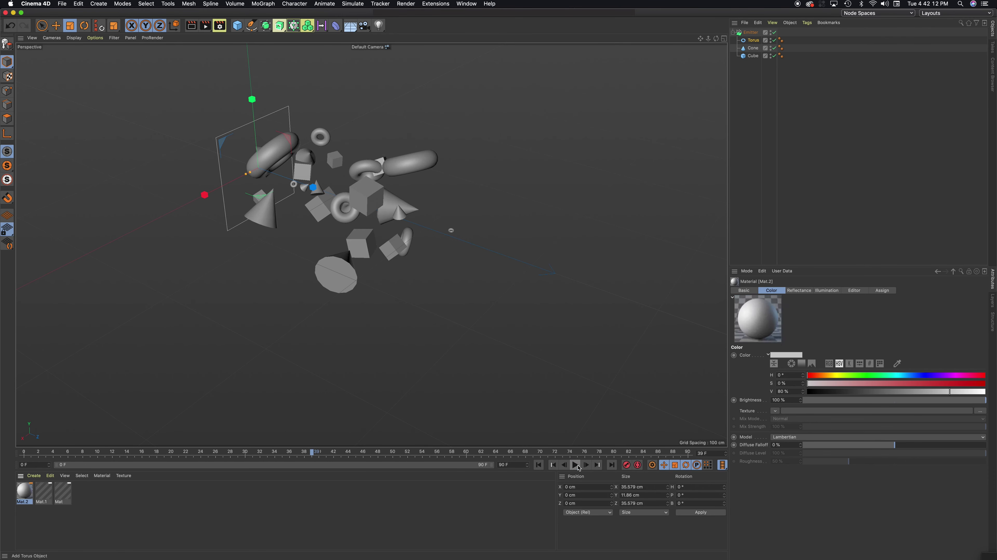
In the Material Editor, shift Mat.2's colour hue to green.
double_click(30, 494)
click(295, 100)
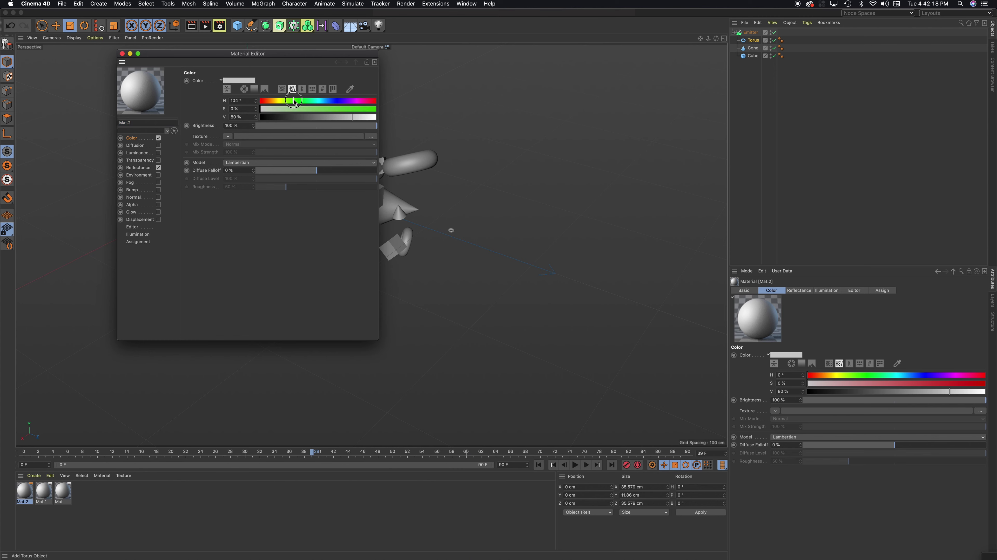
click(244, 80)
click(261, 79)
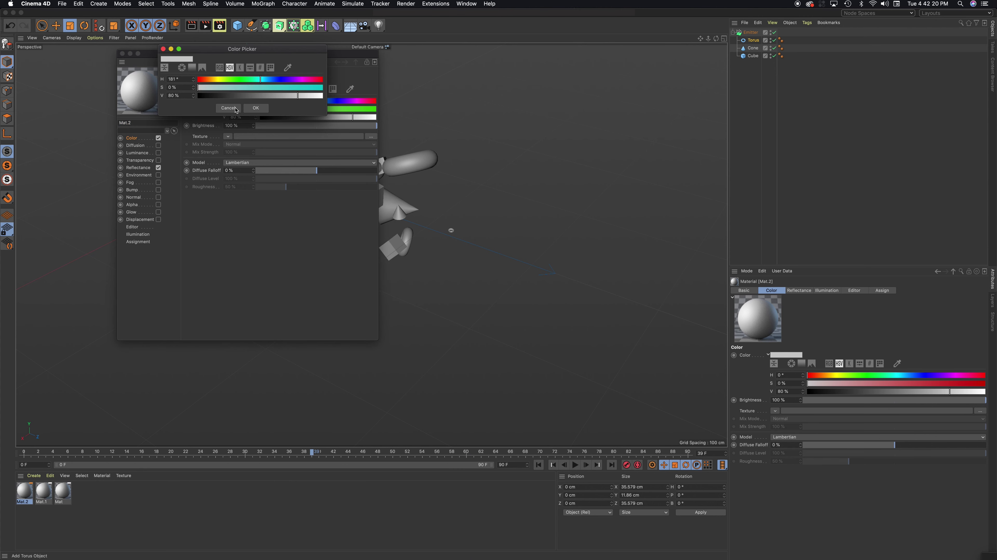
click(268, 88)
click(236, 109)
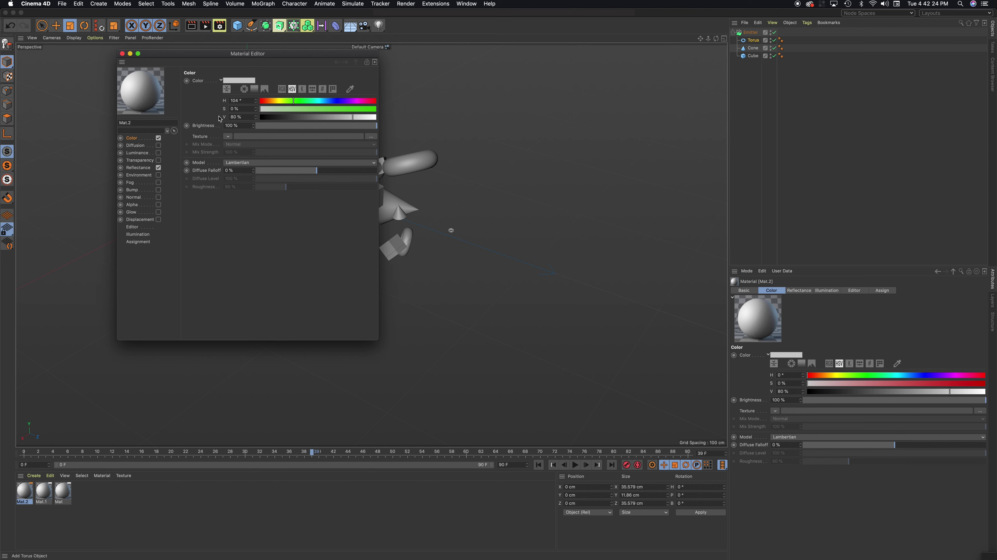
drag(296, 100, 340, 112)
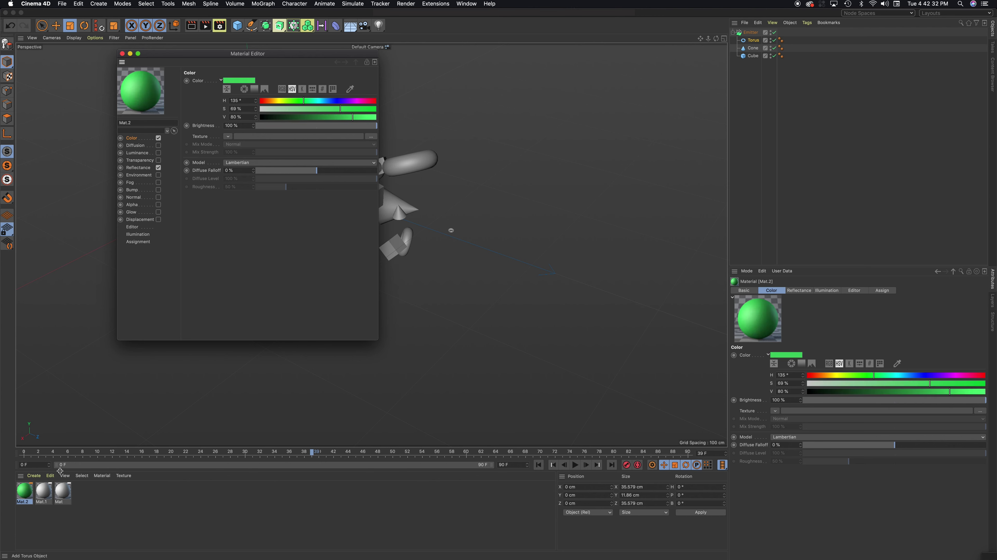
Make Mat.1 purple and Mat orange with about 62% saturation, then close the editor.
click(43, 491)
drag(312, 109, 344, 105)
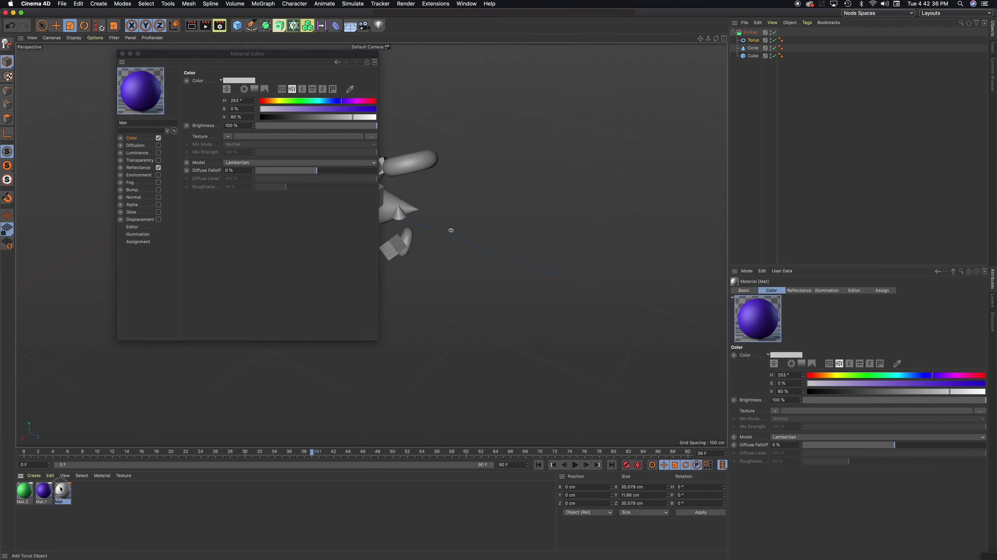
click(63, 489)
click(270, 101)
click(310, 109)
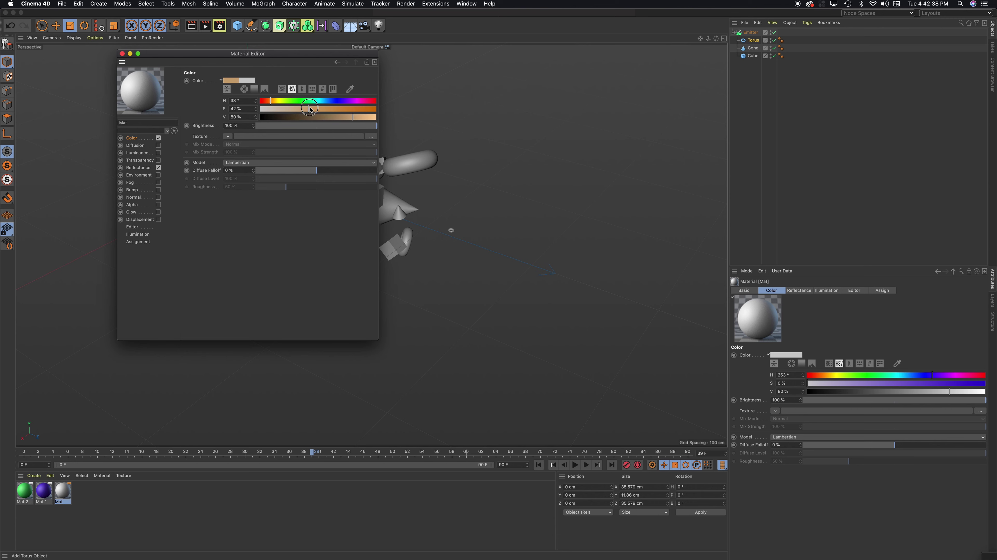
drag(333, 110, 335, 110)
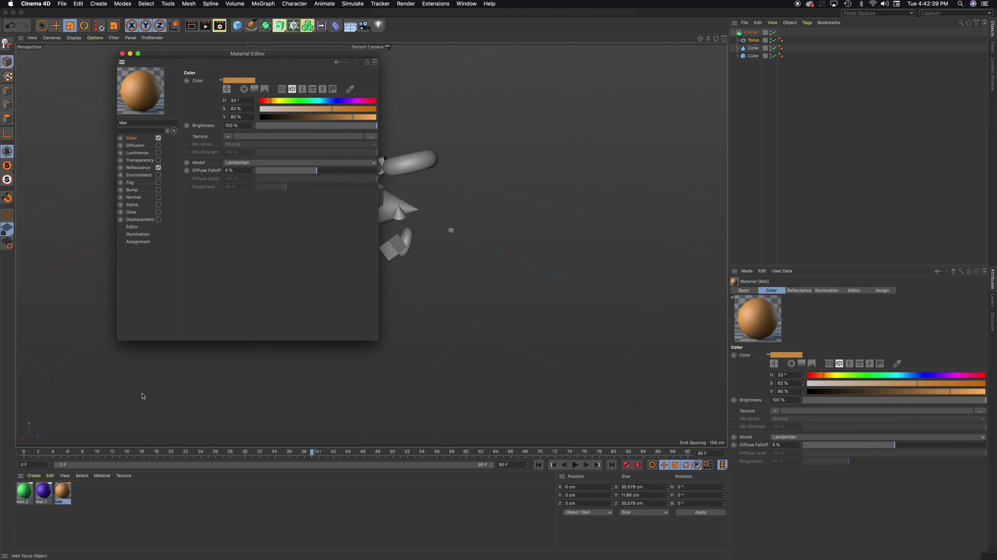
click(121, 54)
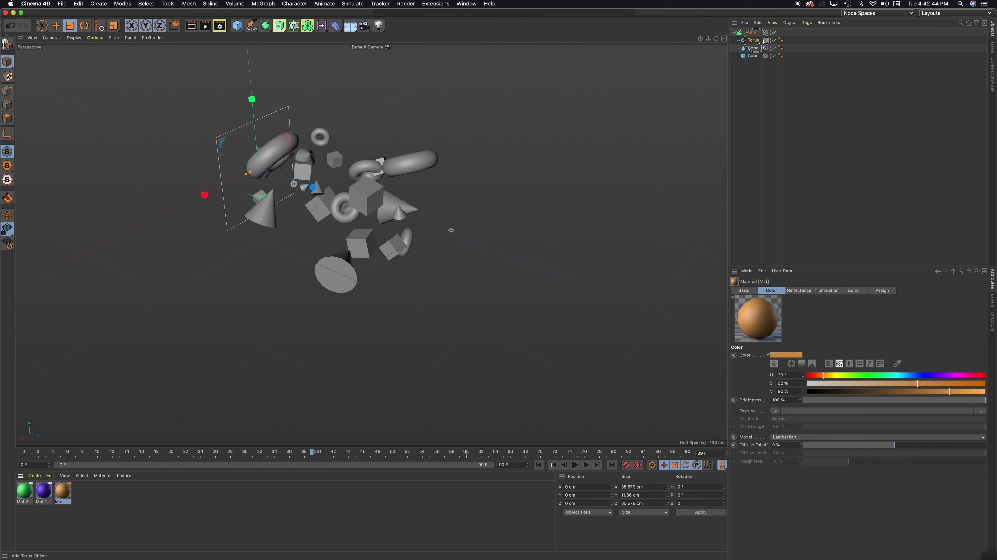
Apply the orange material to the tori and green to the cubes, then resume playback.
drag(758, 43, 751, 48)
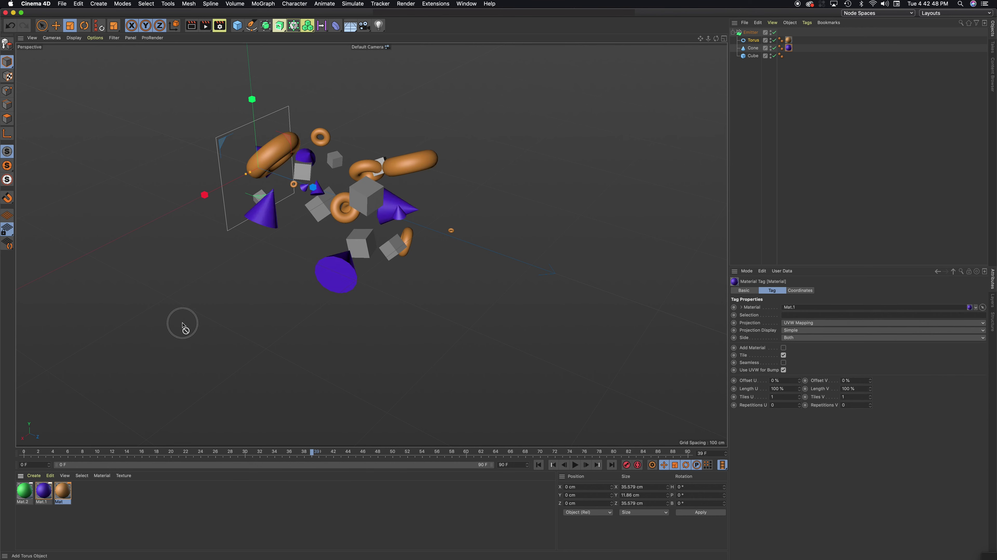
drag(183, 324, 755, 55)
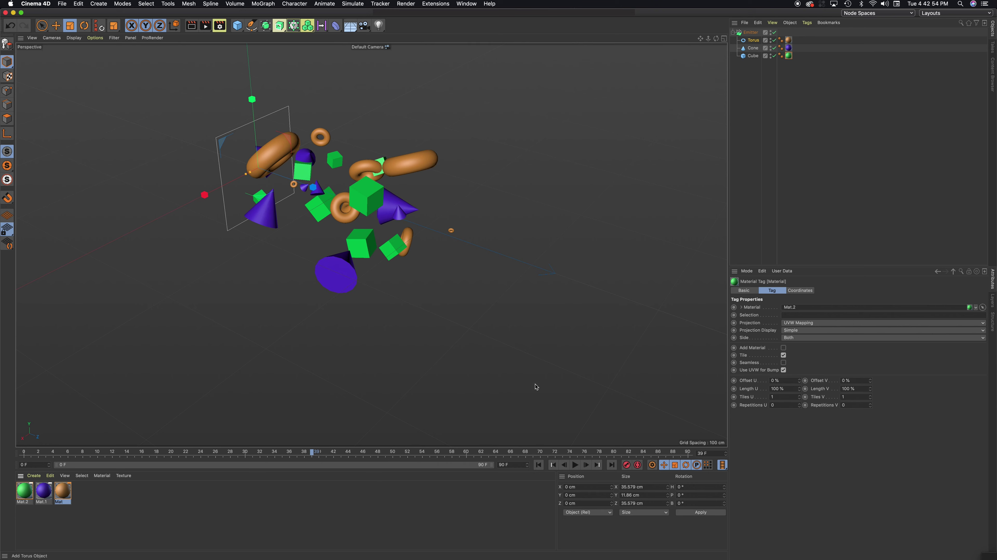
click(575, 466)
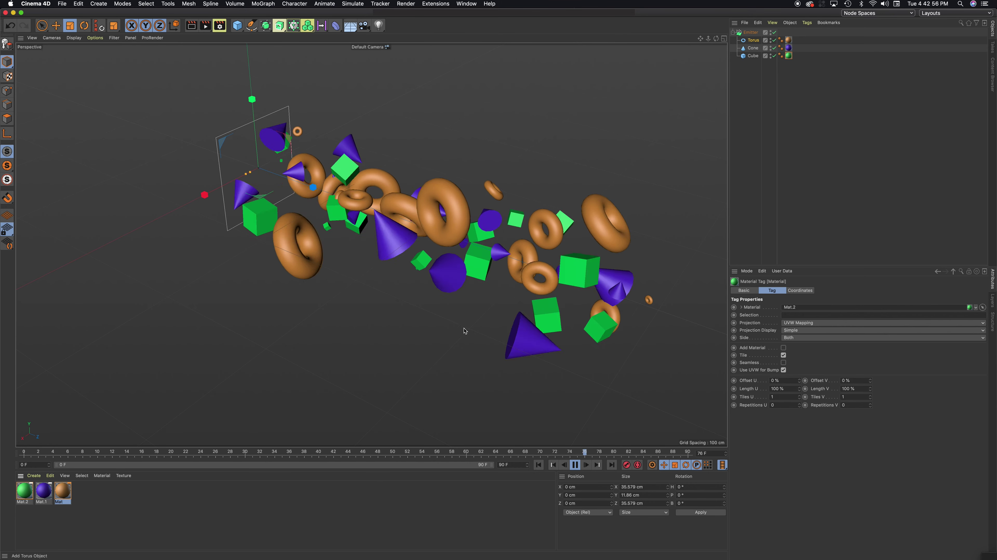